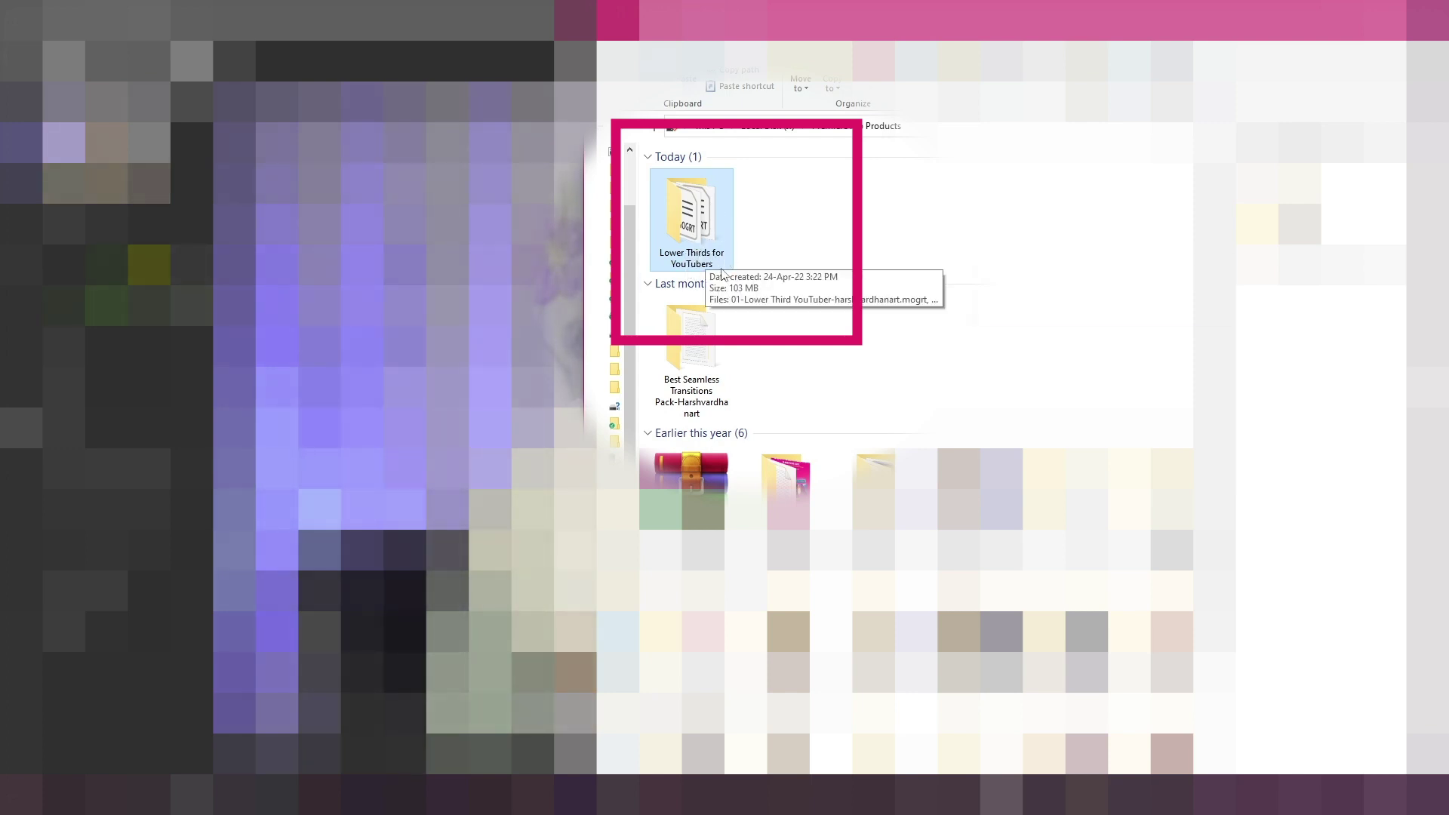
Open the Lower Thirds for YouTubers folder and select all 17 MOGRT template files
{"action": "double_click", "coordinate": [694, 237]}
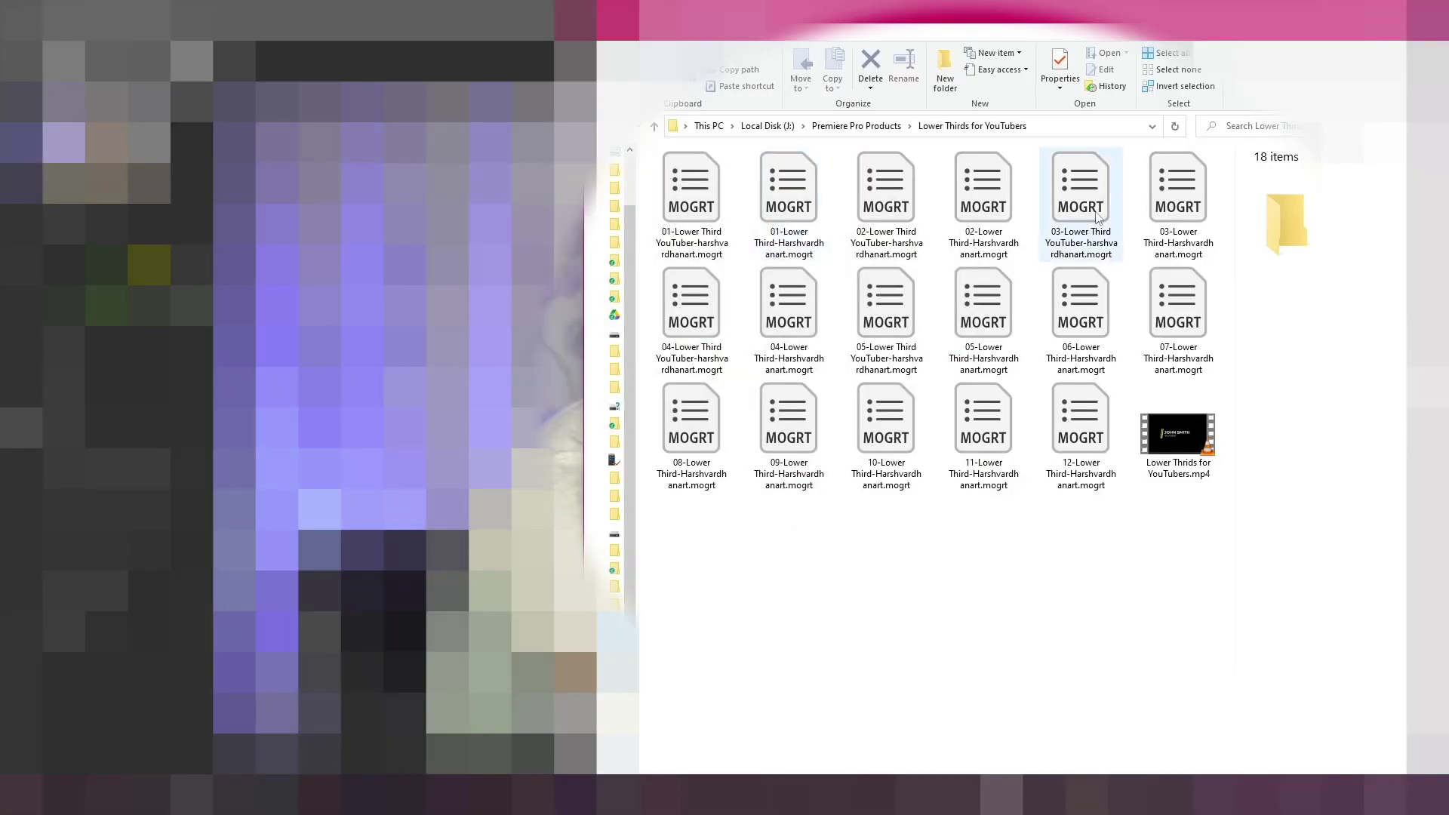
{"action": "left_click", "coordinate": [719, 234]}
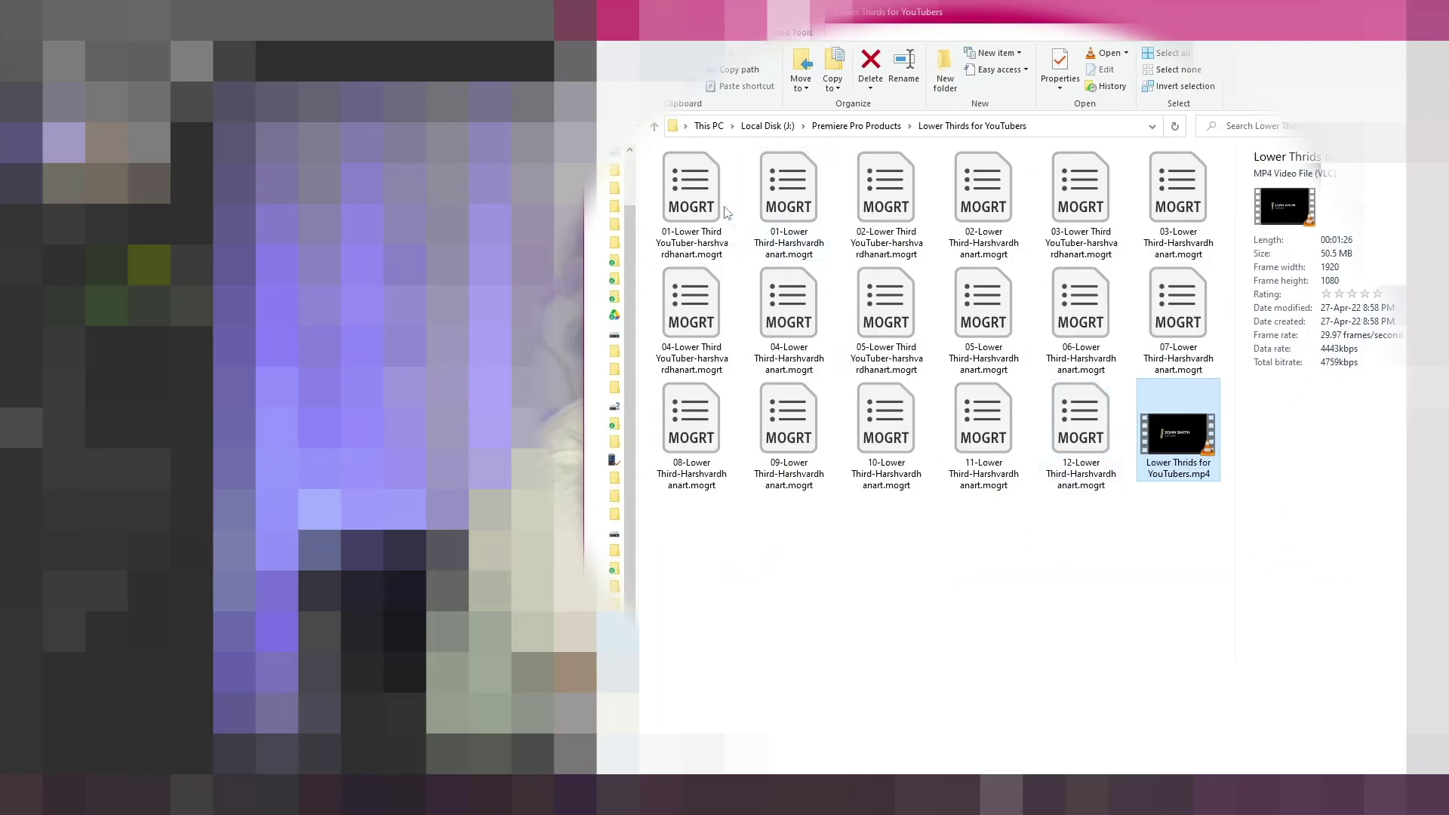
{"action": "left_click", "coordinate": [726, 211]}
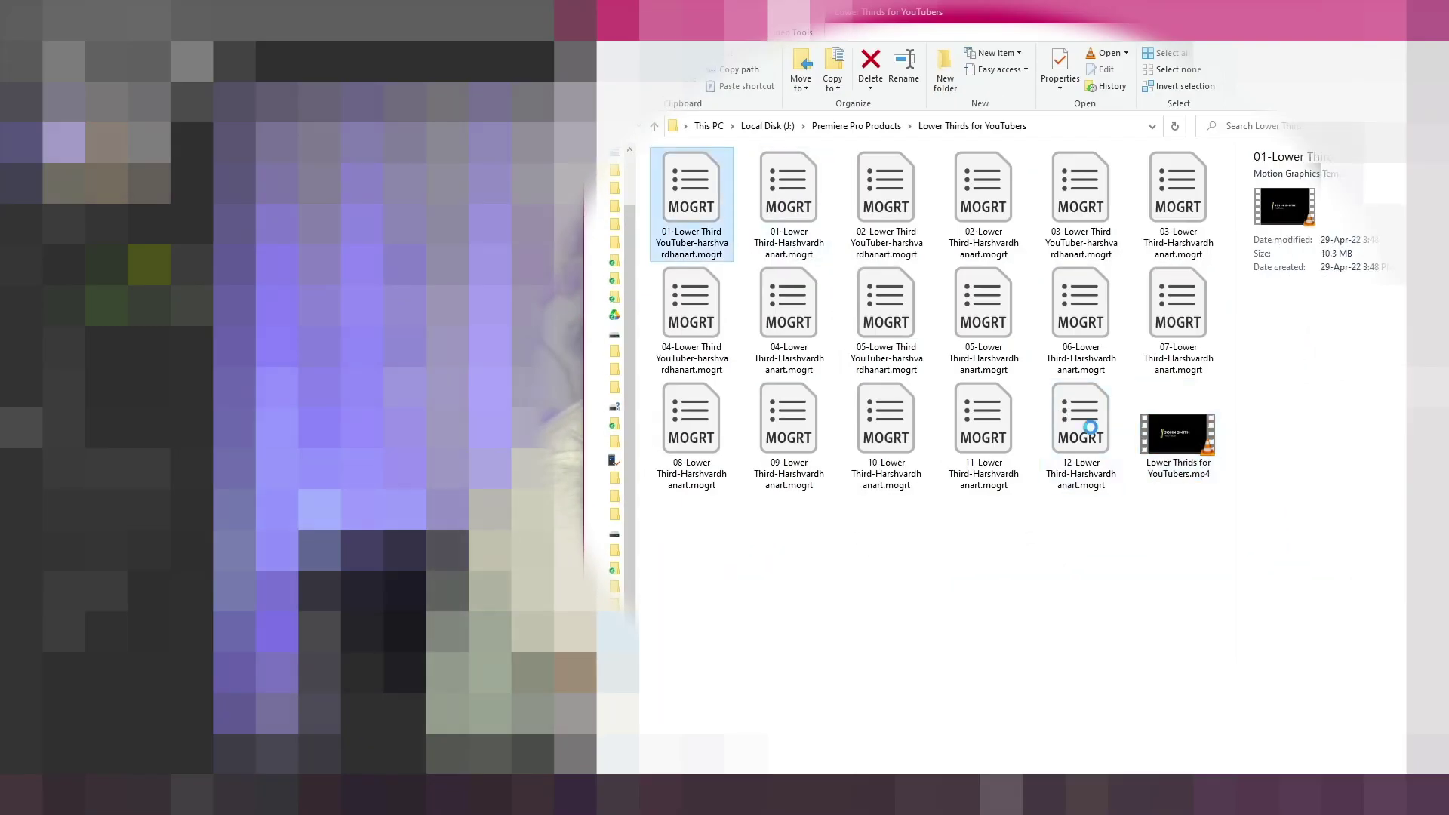
{"action": "left_click", "coordinate": [1076, 483], "text": "shift"}
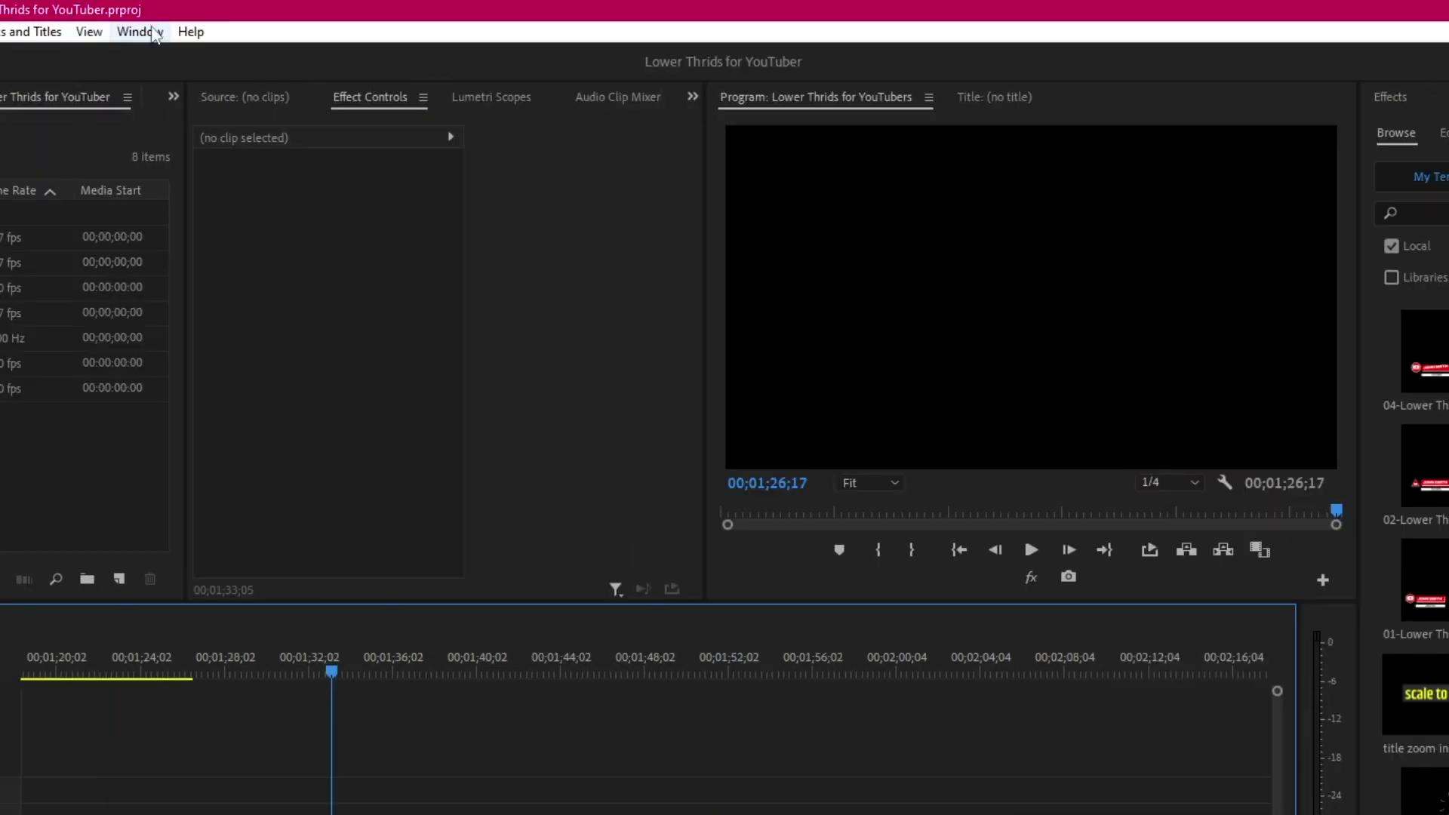
Show the Essential Graphics browser and install the 01 lower-third MOGRT plus the other selected templates
{"action": "left_click", "coordinate": [140, 32]}
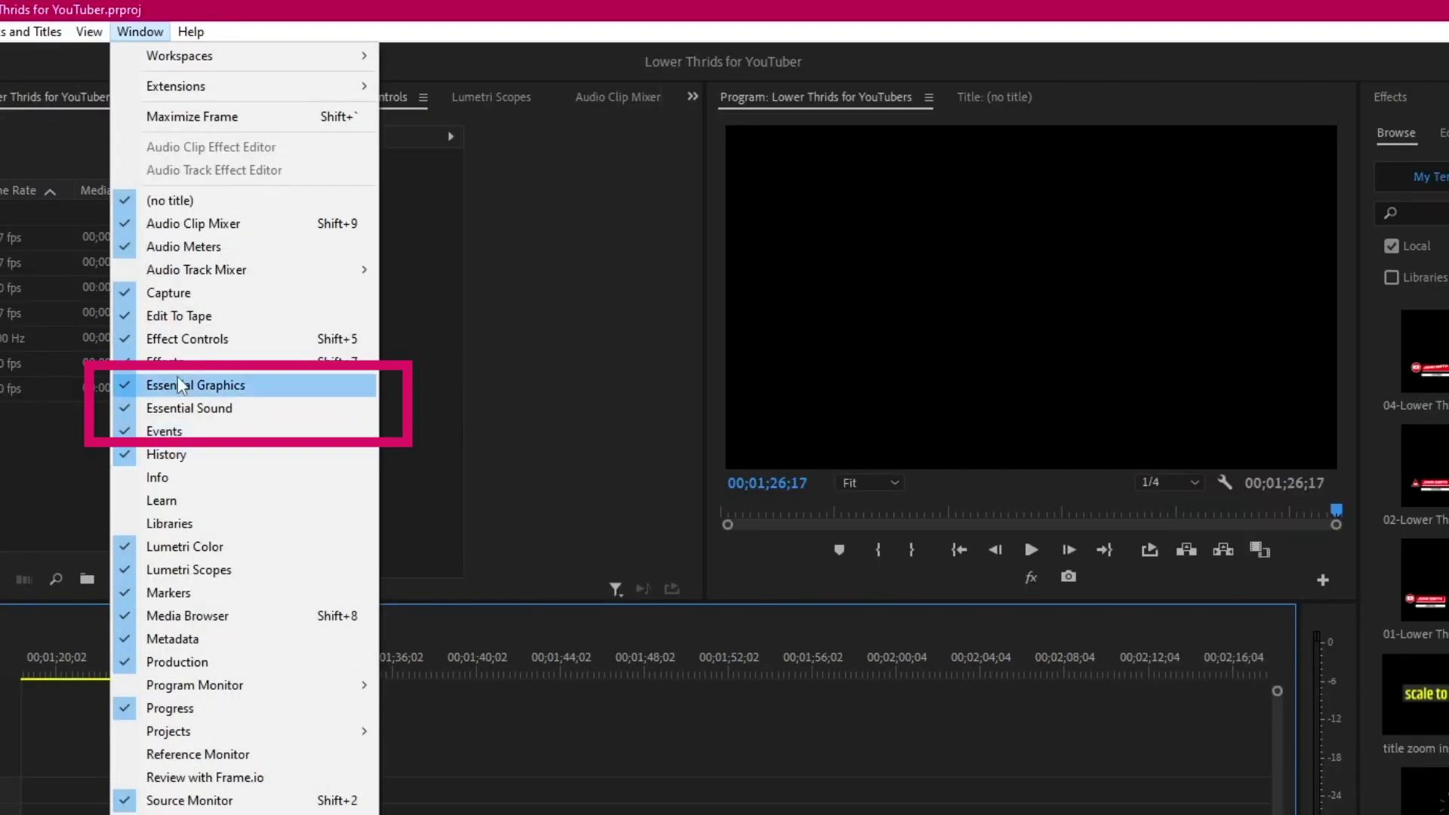
{"action": "left_click", "coordinate": [198, 387]}
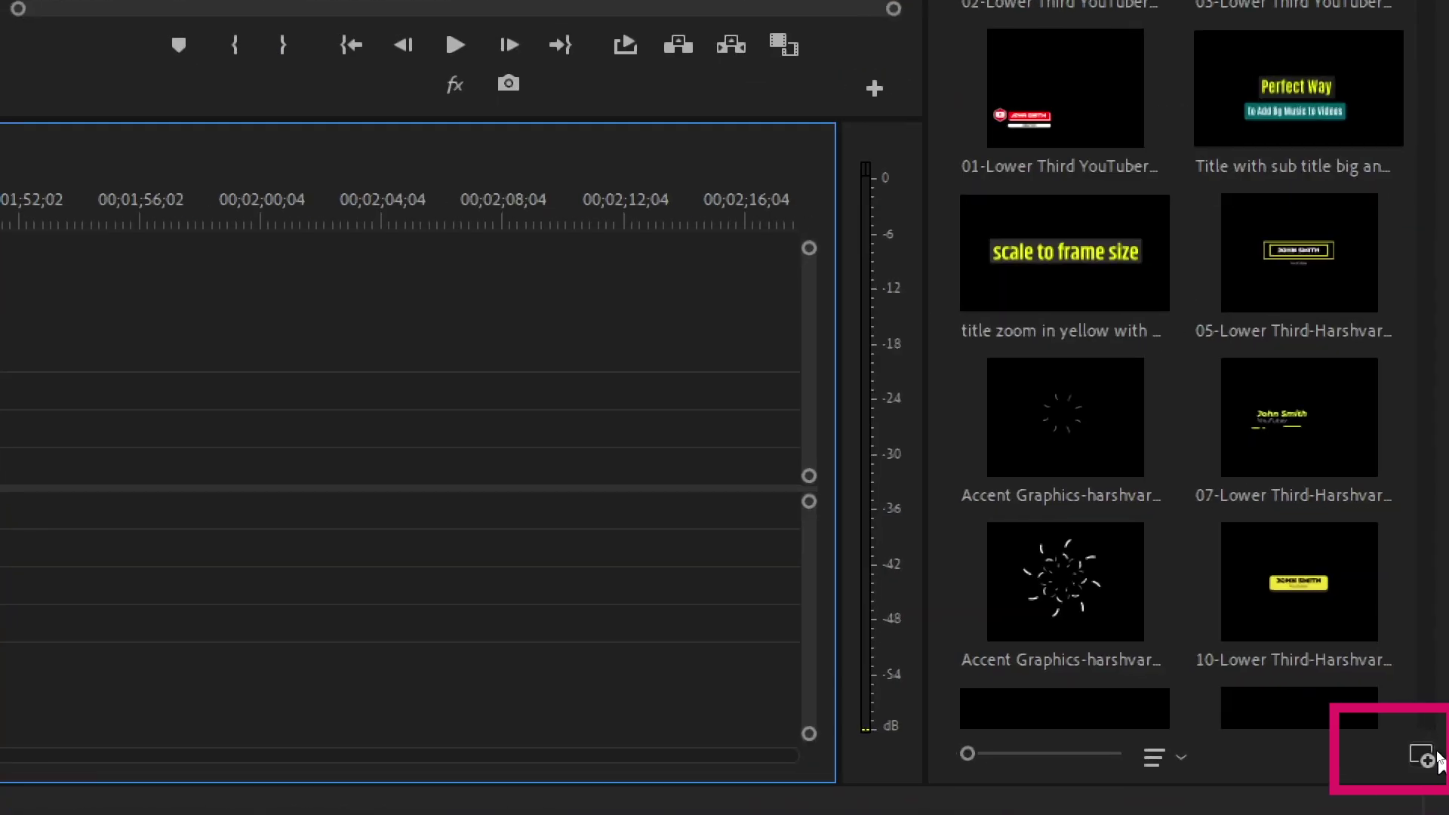
{"action": "left_click", "coordinate": [1425, 758]}
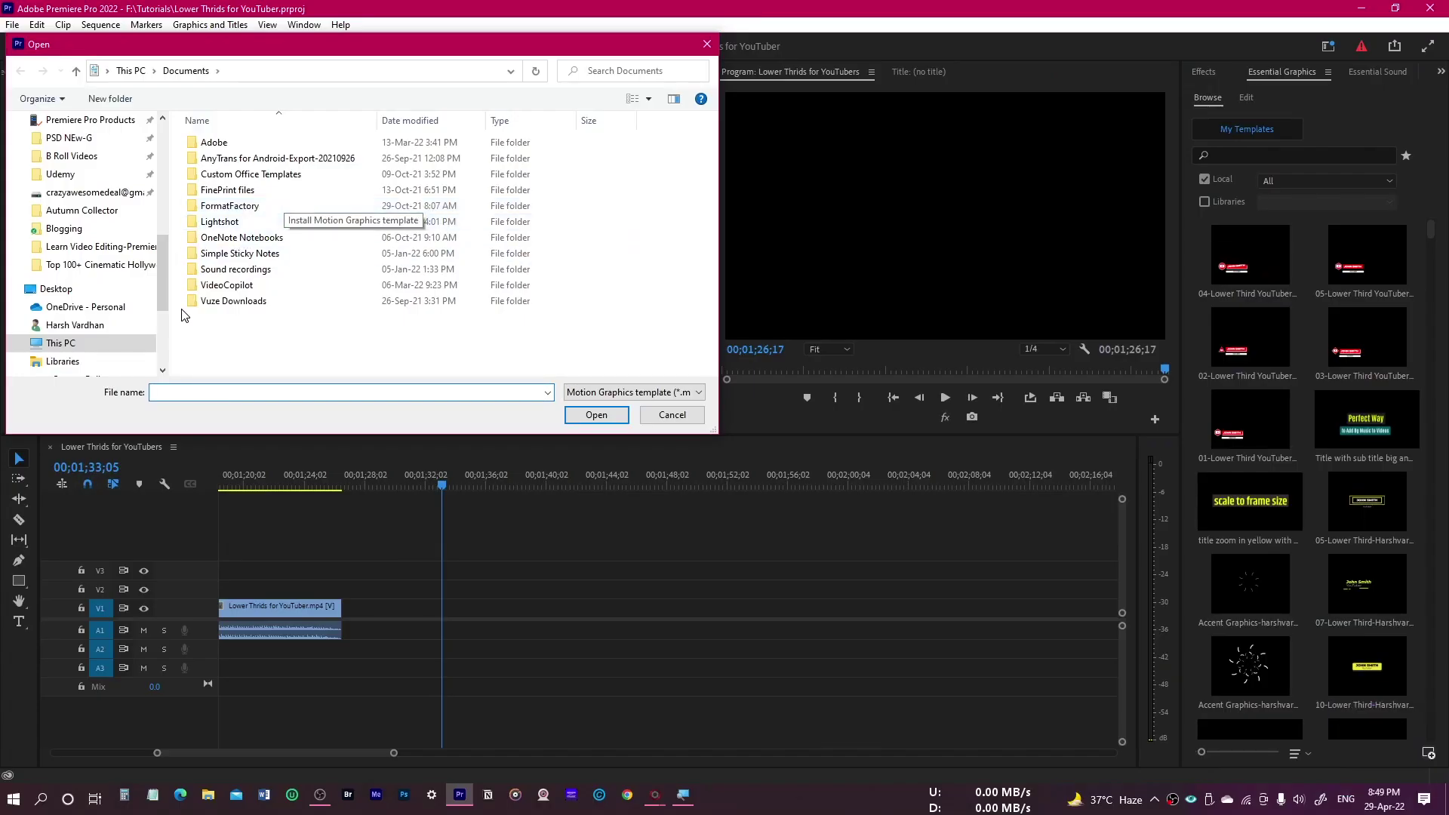
{"action": "left_click", "coordinate": [91, 119]}
{"action": "double_click", "coordinate": [227, 159]}
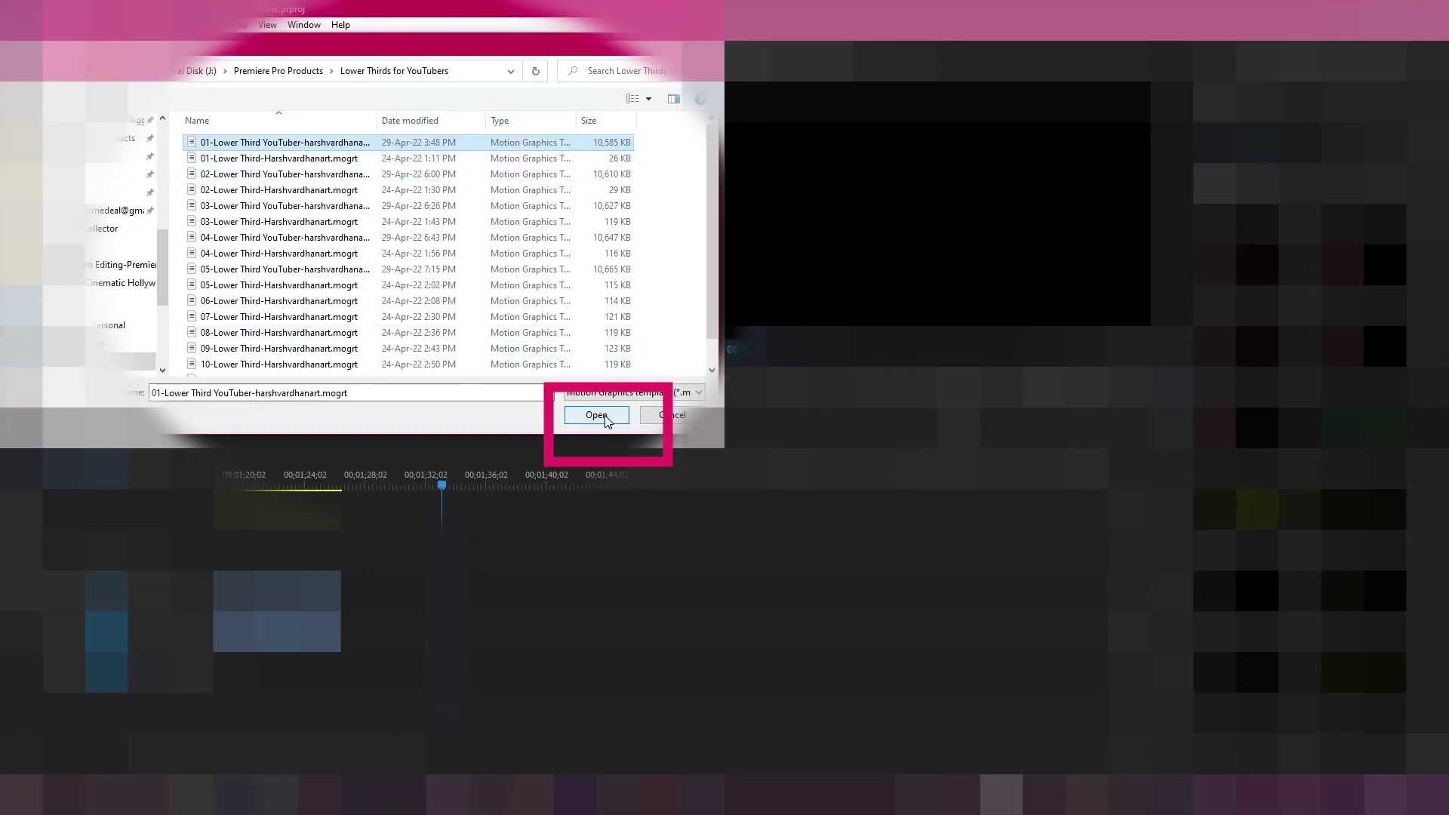
{"action": "left_click", "coordinate": [604, 417]}
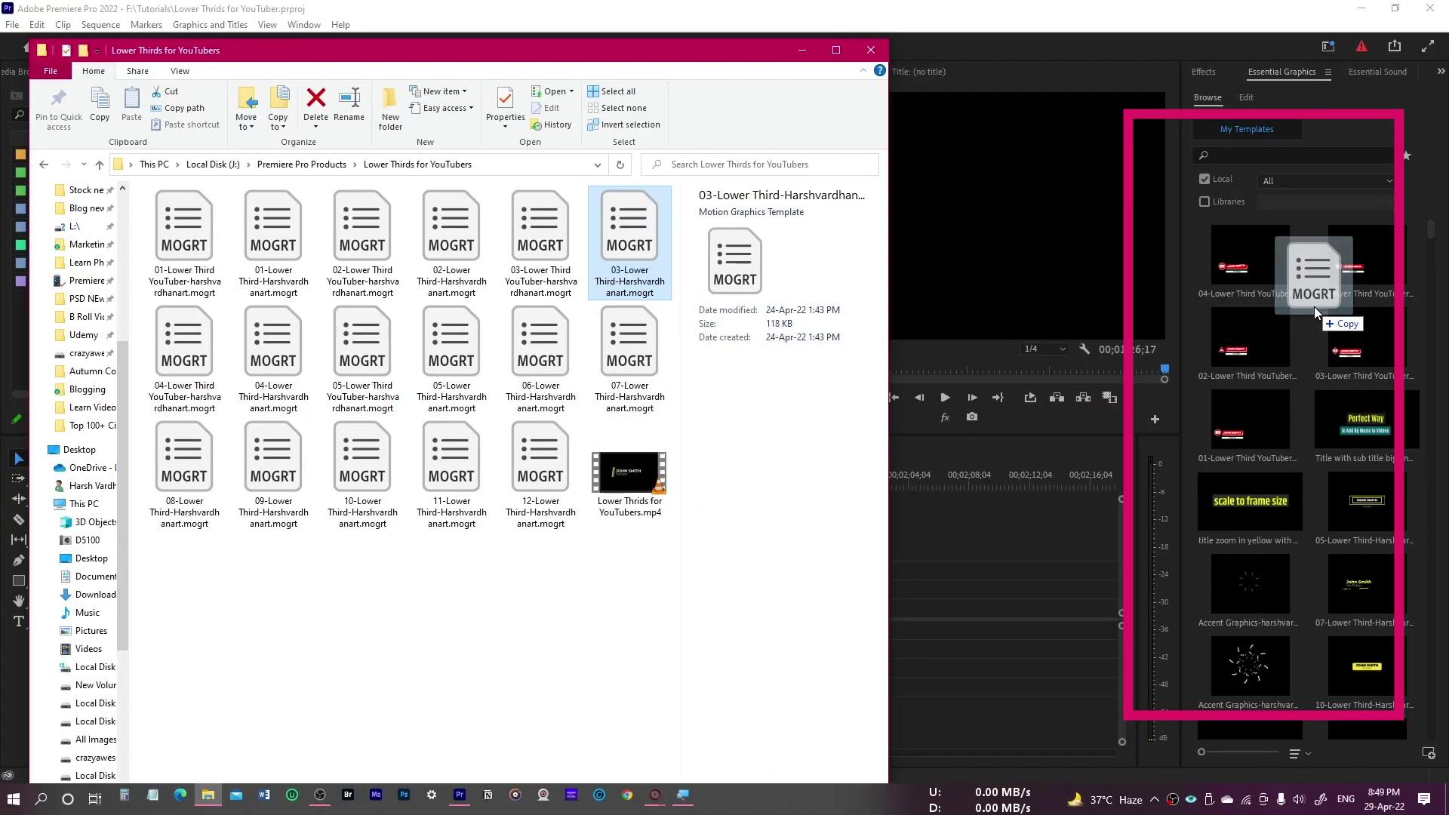
{"action": "left_click_drag", "start_coordinate": [1314, 306], "coordinate": [677, 293]}
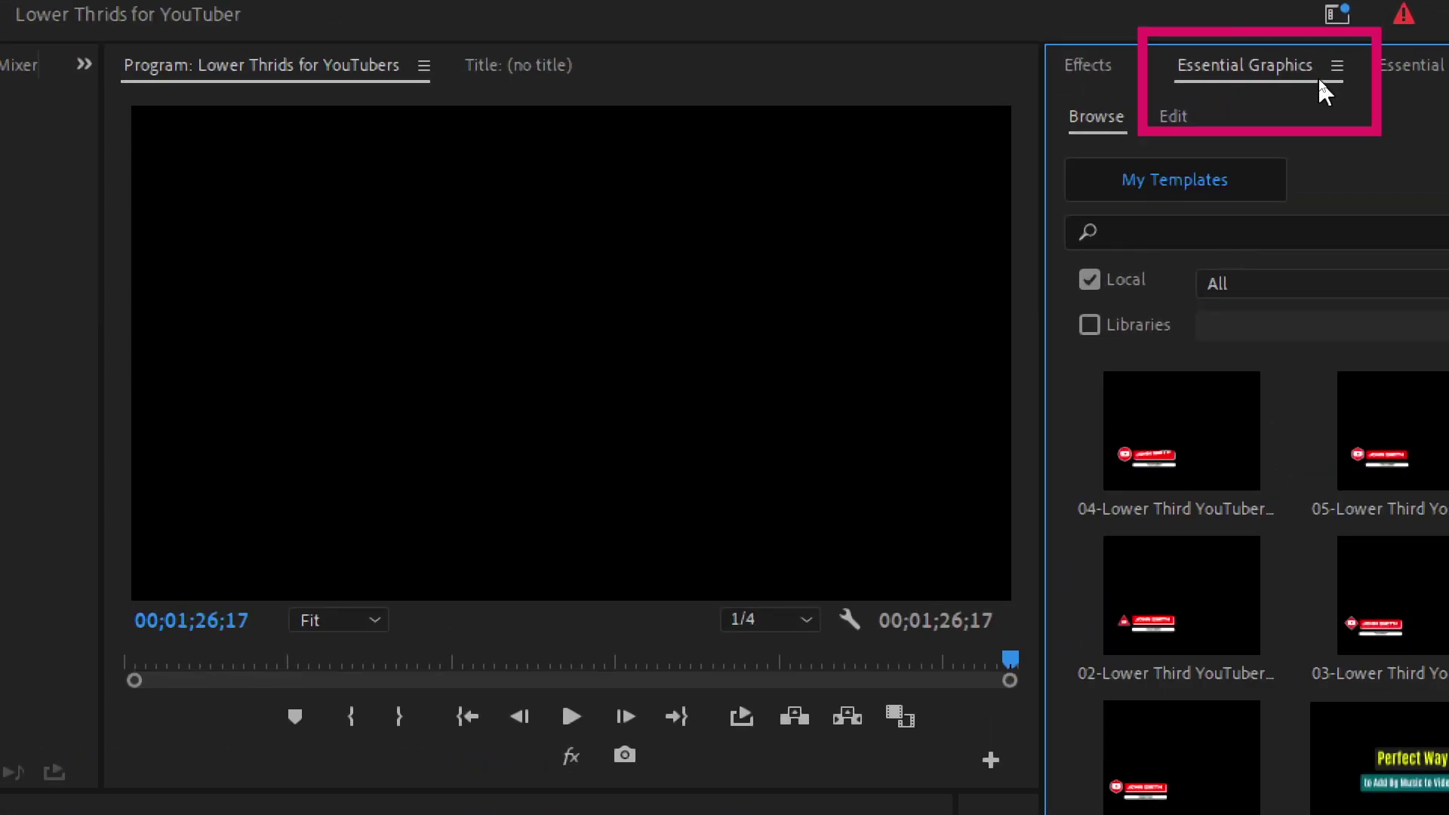
Add a template folder under Manage Additional Folders so its MOGRTs load into Essential Graphics
{"action": "left_click", "coordinate": [1334, 66]}
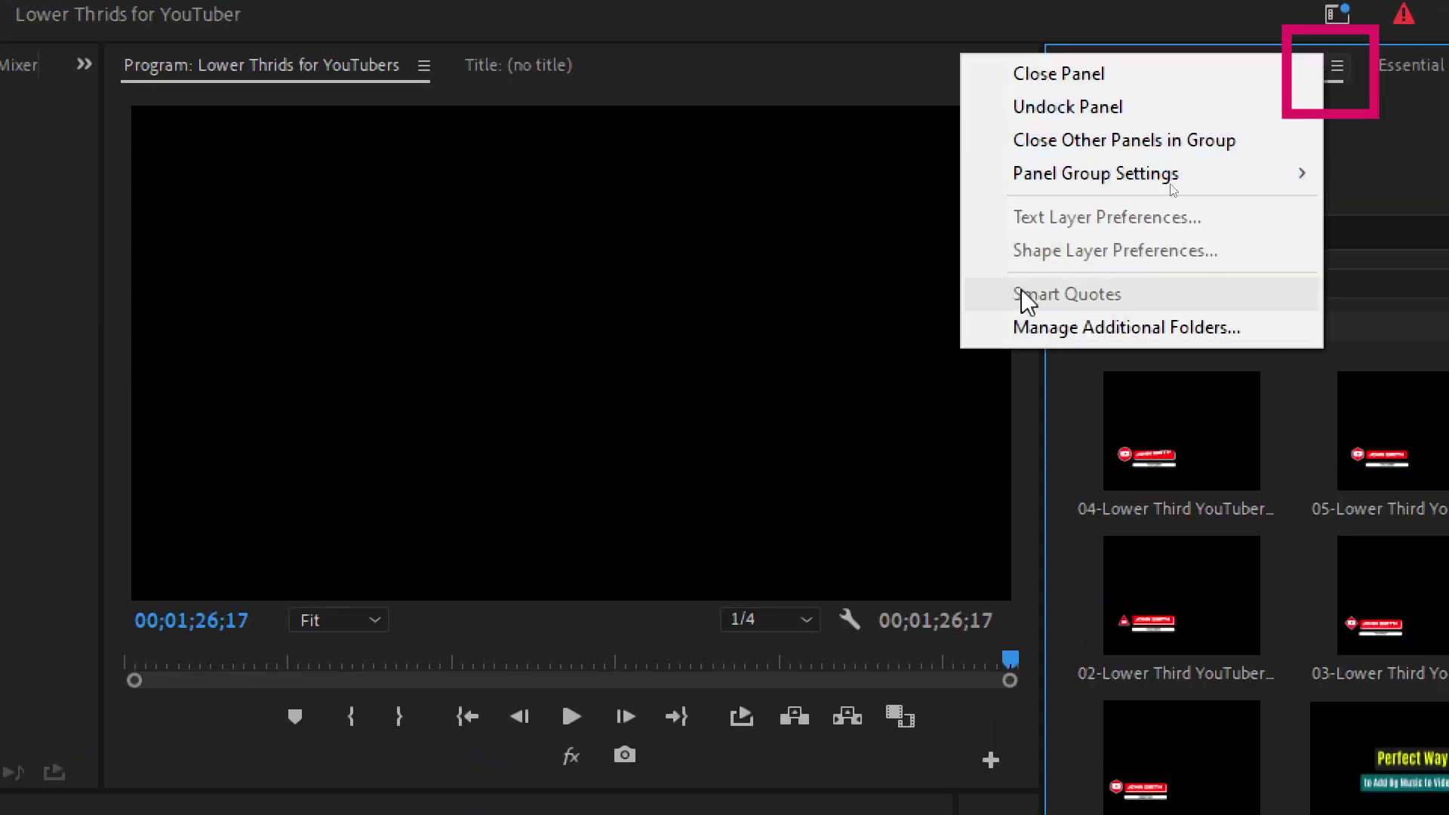
{"action": "left_click", "coordinate": [1153, 329]}
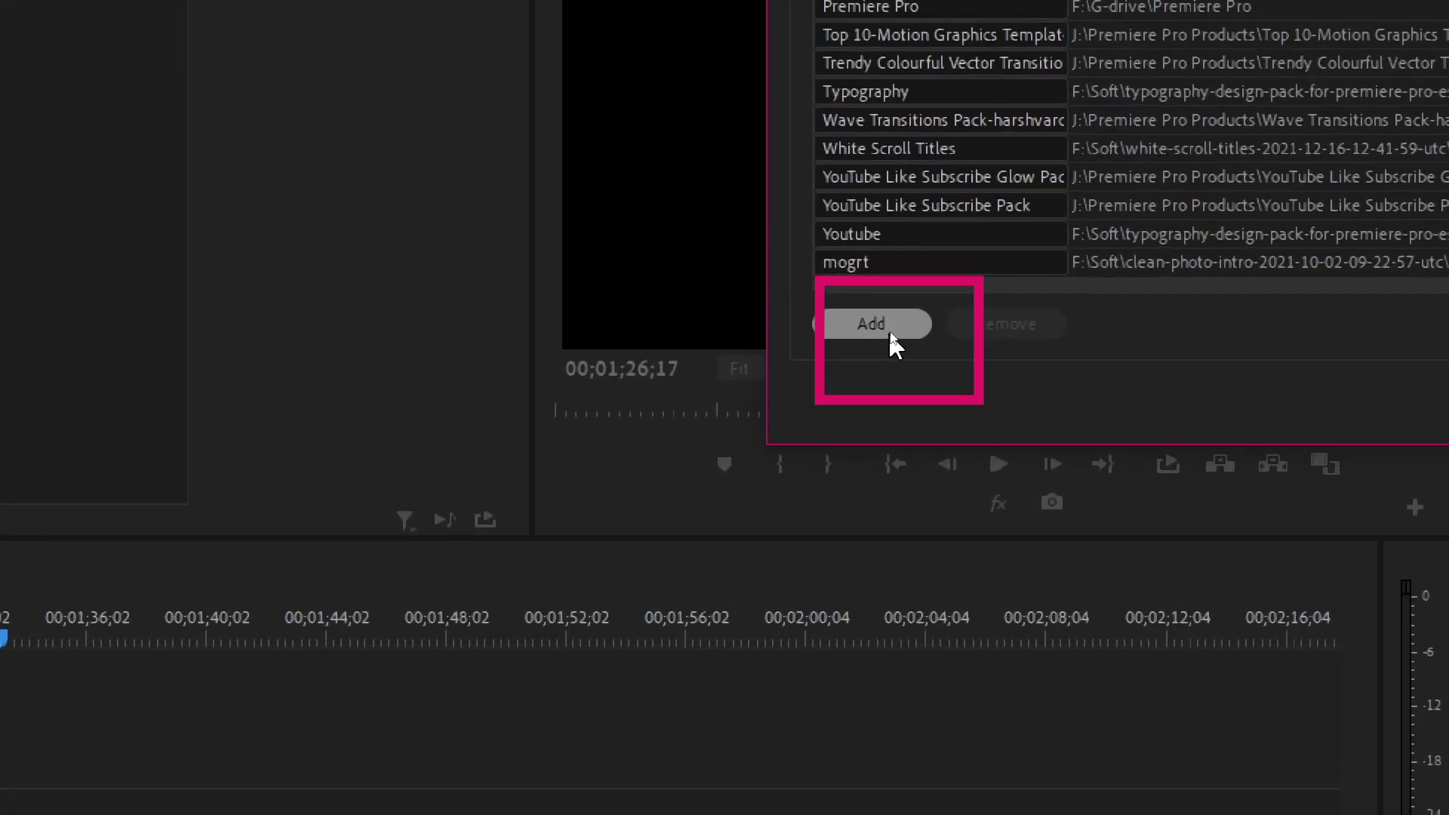
{"action": "left_click", "coordinate": [890, 332]}
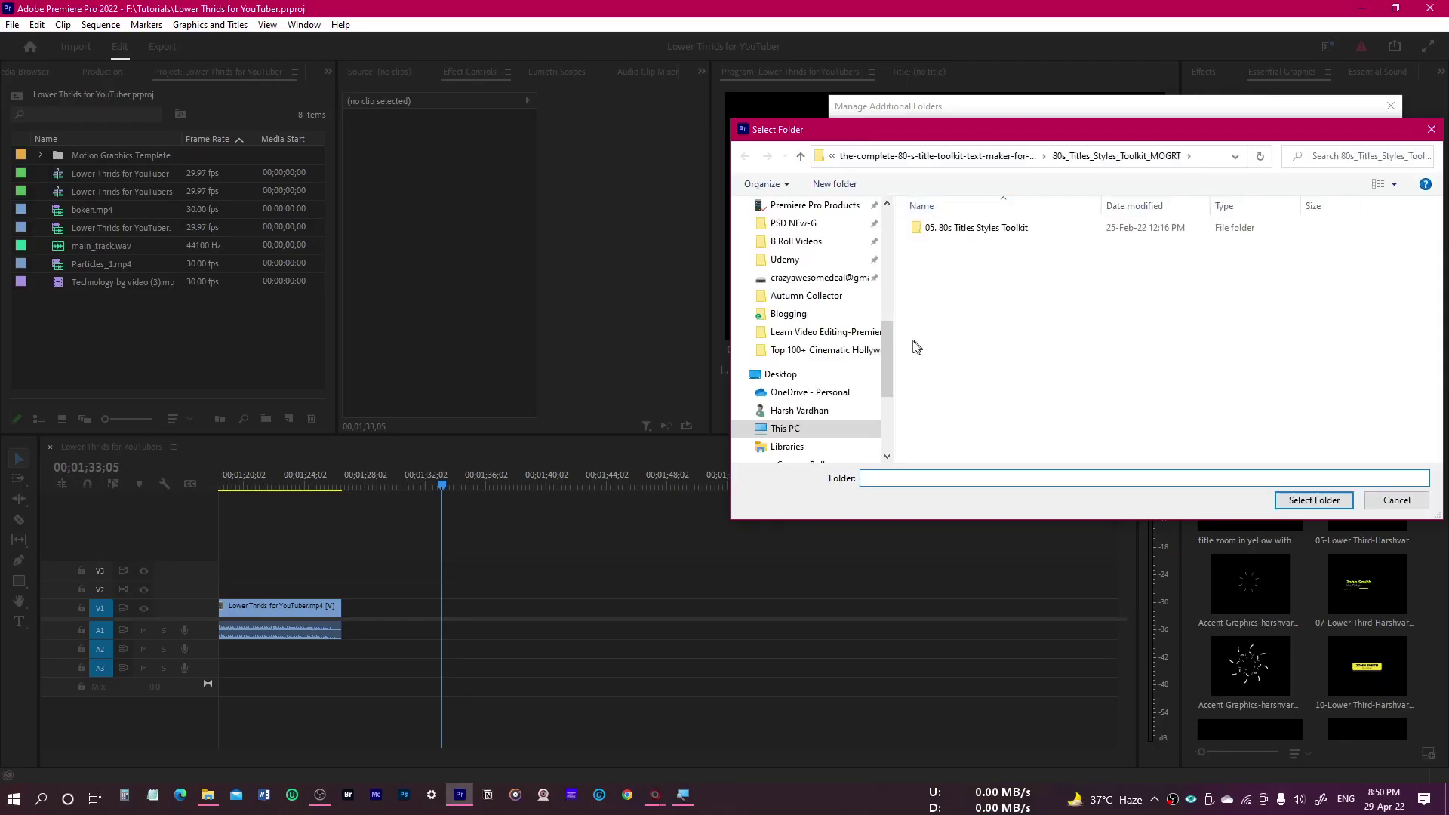
{"action": "left_click", "coordinate": [1331, 508]}
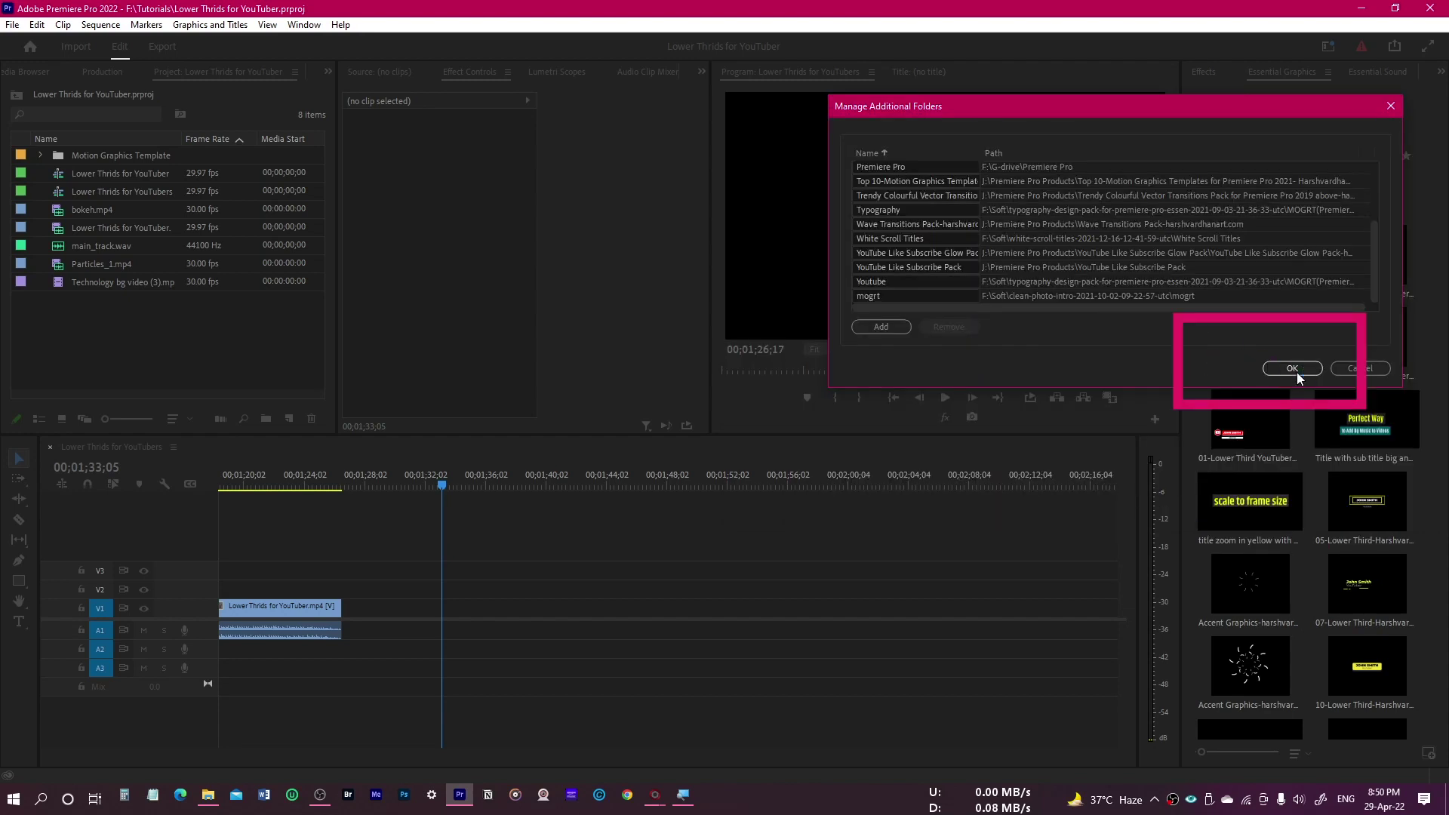
{"action": "left_click", "coordinate": [1292, 369]}
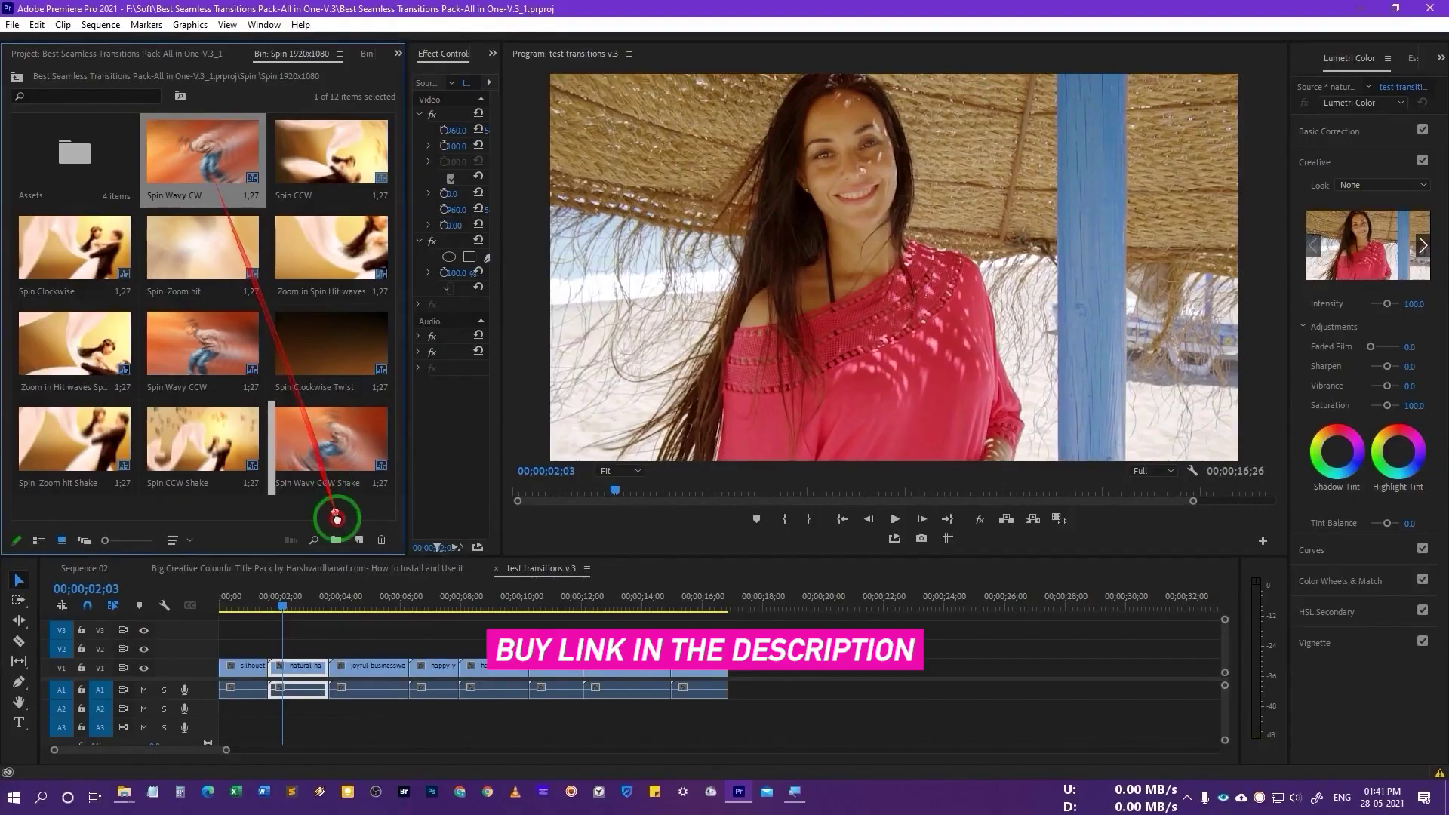
Stack the Spin Wavy CCW Shake clip above the footage and preview it from the start
{"action": "left_click_drag", "start_coordinate": [323, 508], "coordinate": [280, 654]}
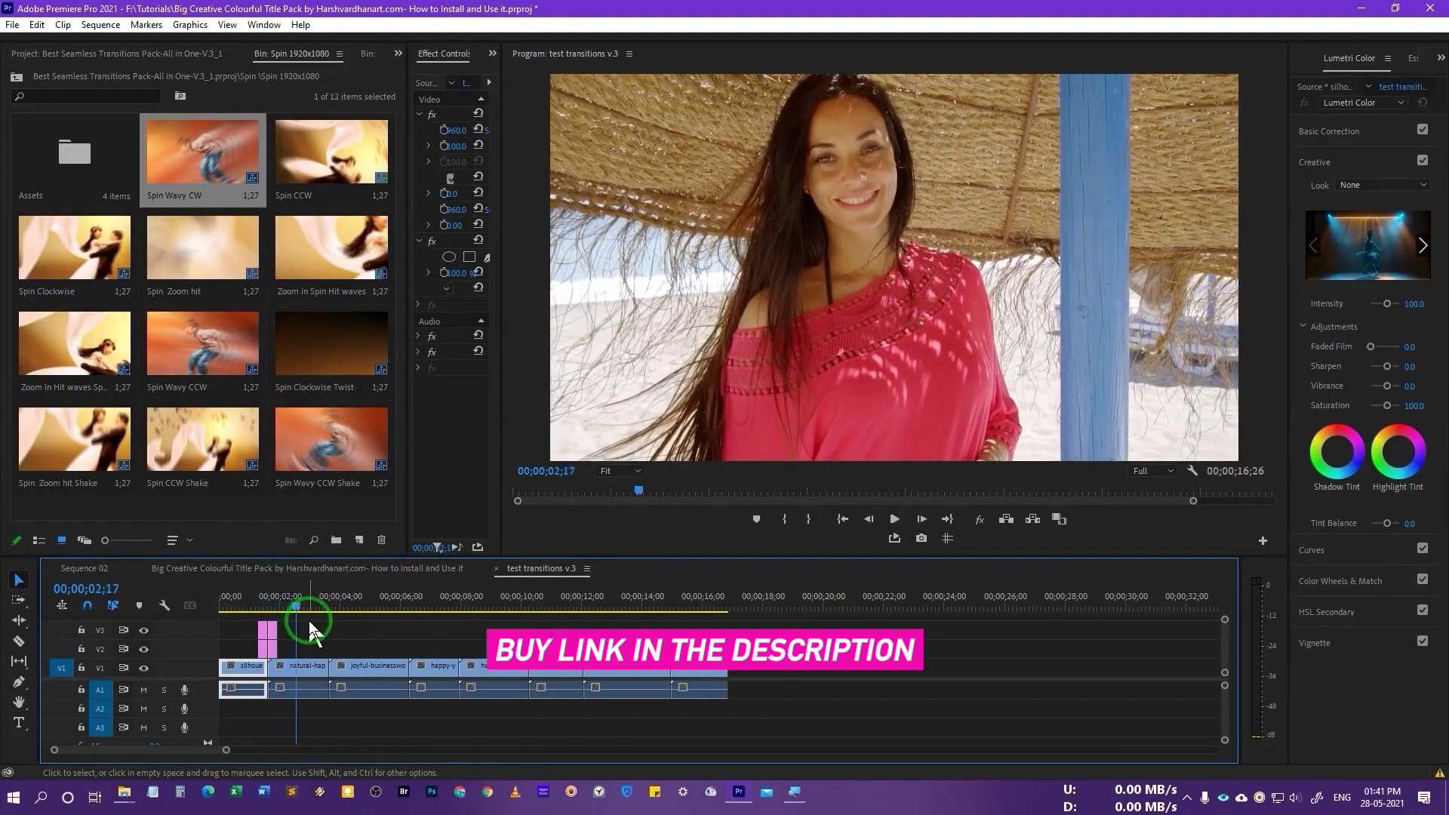
{"action": "mouse_move", "coordinate": [320, 450]}
{"action": "left_mouse_down"}
{"action": "mouse_move", "coordinate": [259, 598]}
{"action": "mouse_move", "coordinate": [268, 637]}
{"action": "left_mouse_up"}
{"action": "left_click", "coordinate": [249, 595]}
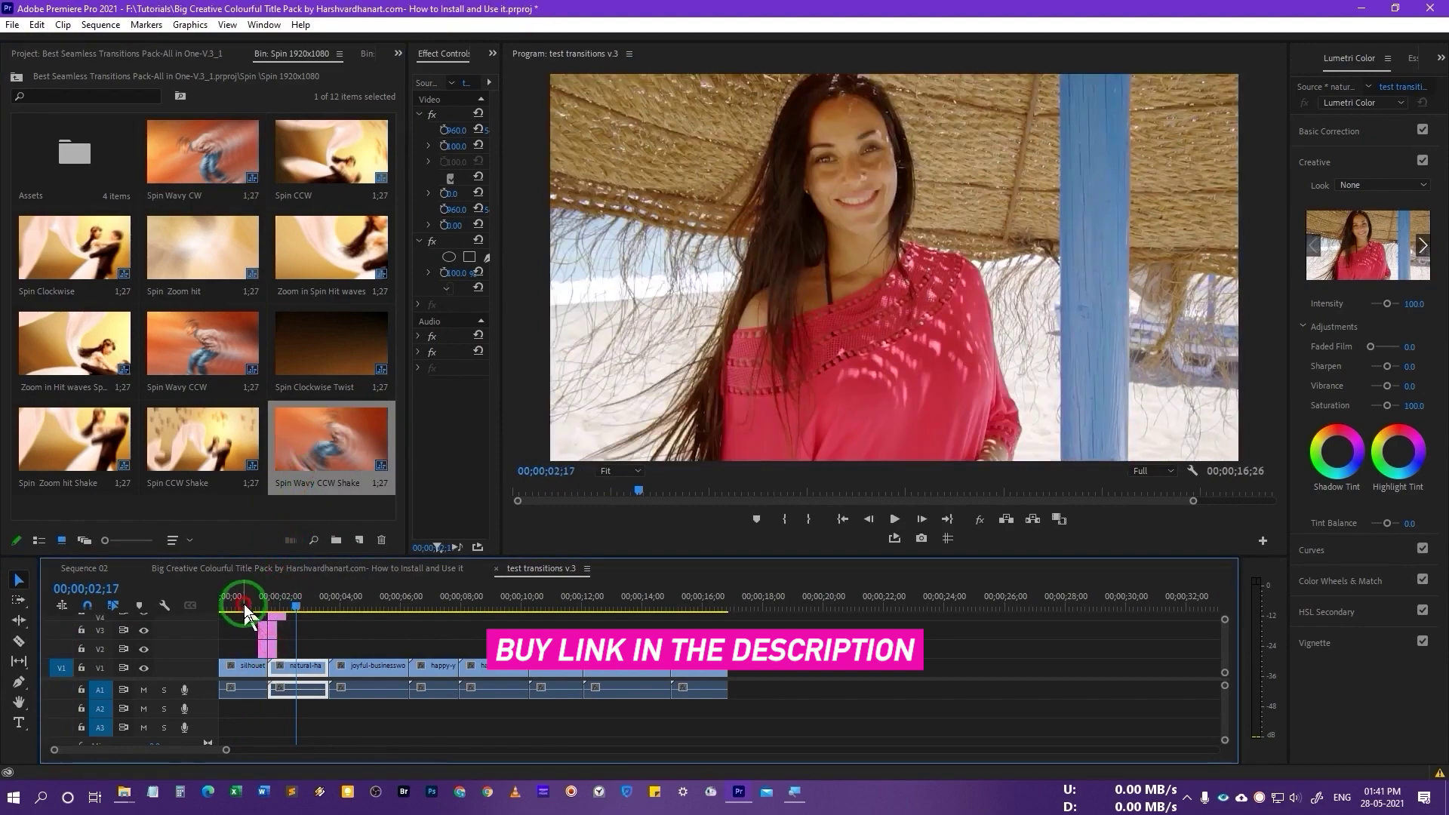
{"action": "key", "text": "space"}
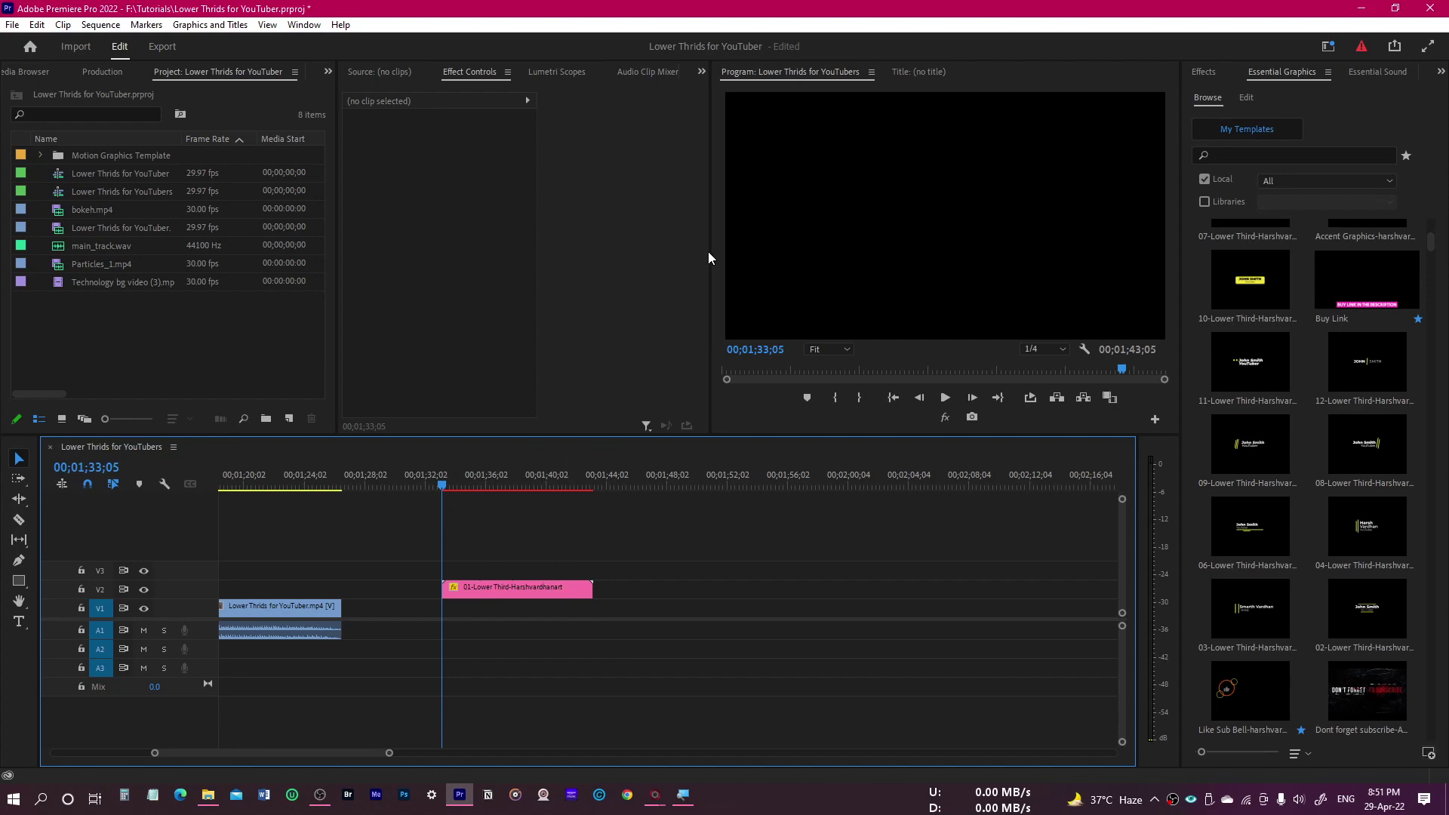
Select the lower-third clip on V2 and replace the Text-1 placeholder with the presenter's name
{"action": "left_click_drag", "start_coordinate": [708, 250], "coordinate": [596, 250]}
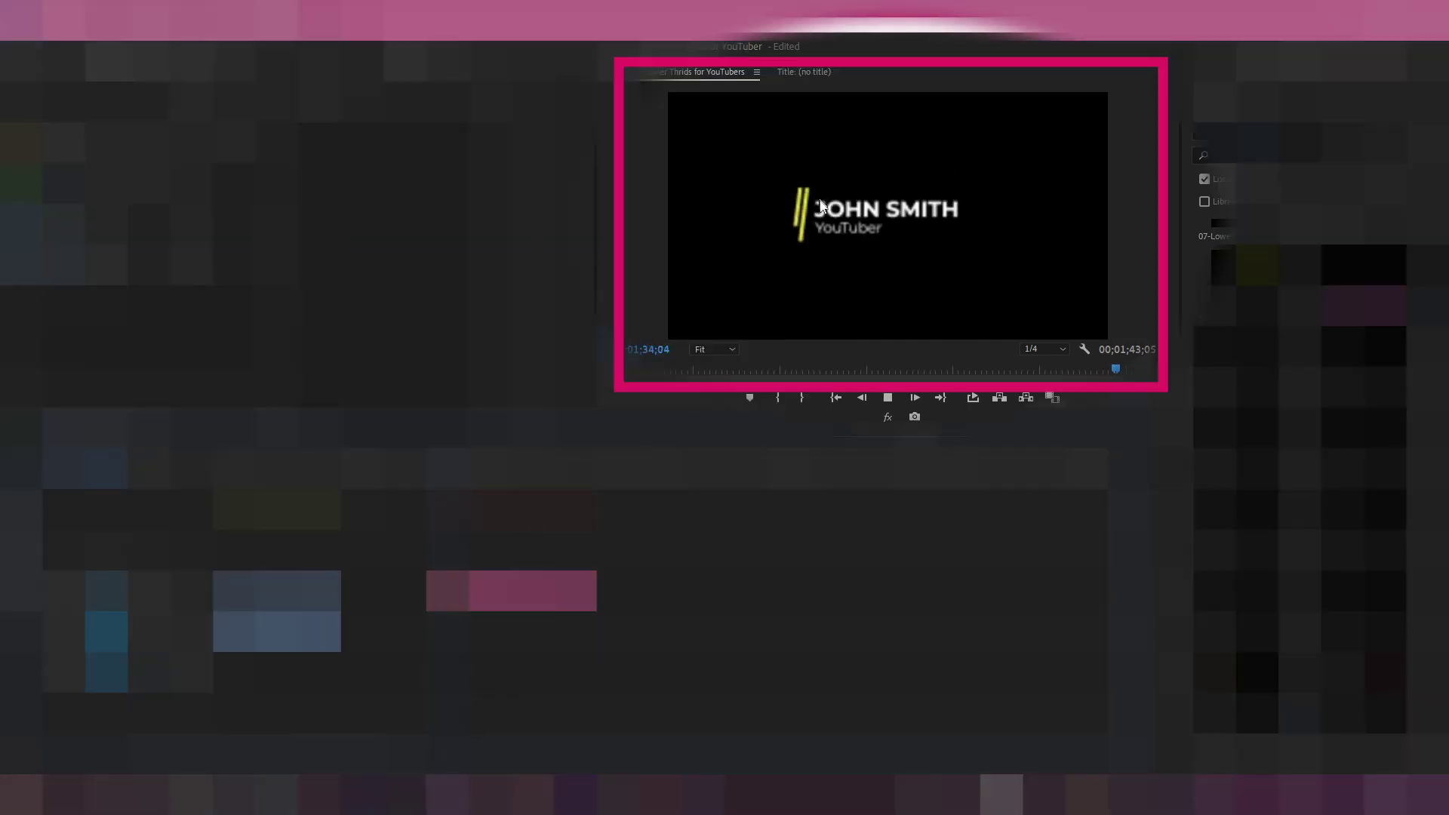
{"action": "left_click", "coordinate": [530, 592]}
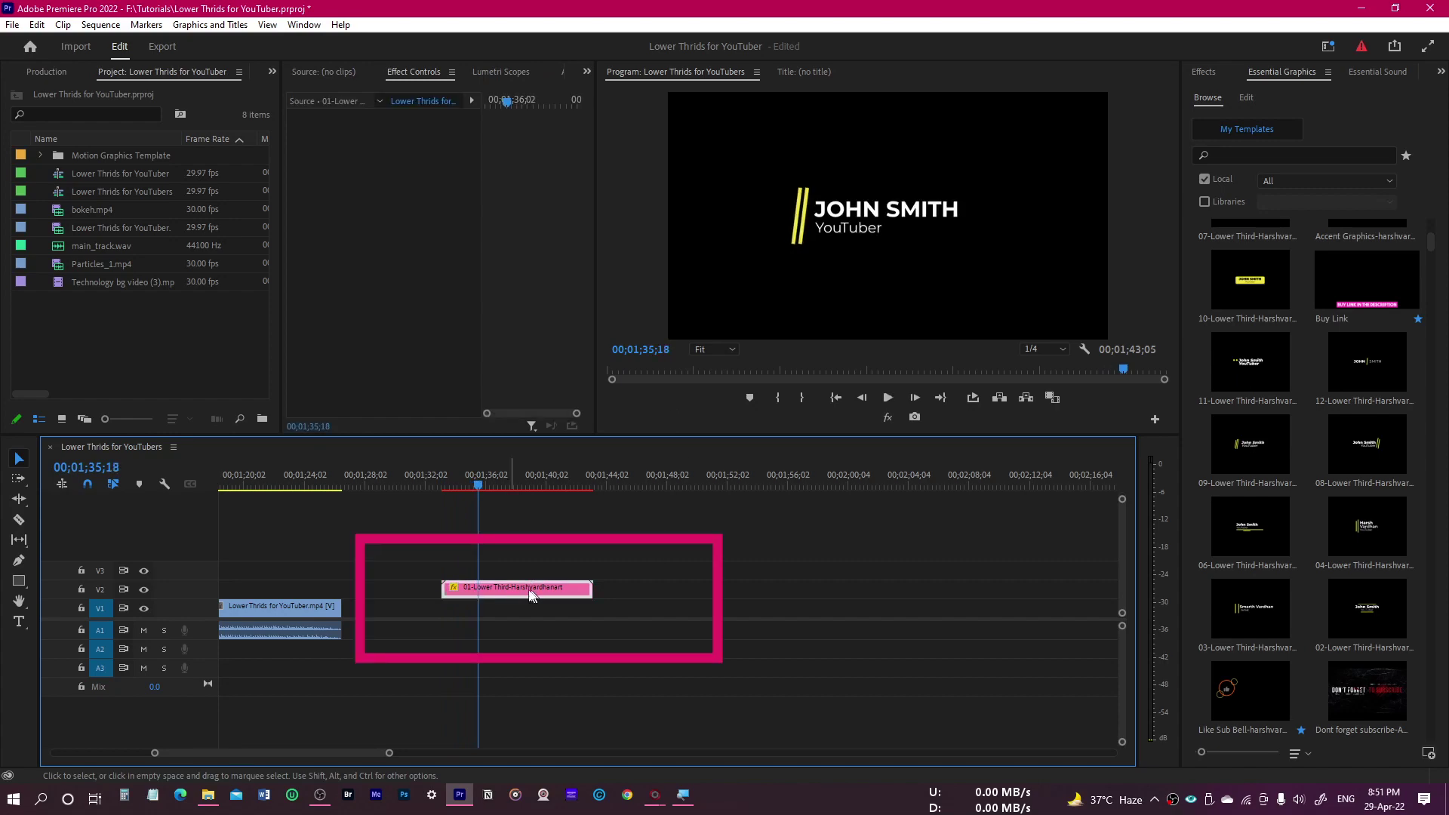
{"action": "left_click", "coordinate": [558, 587]}
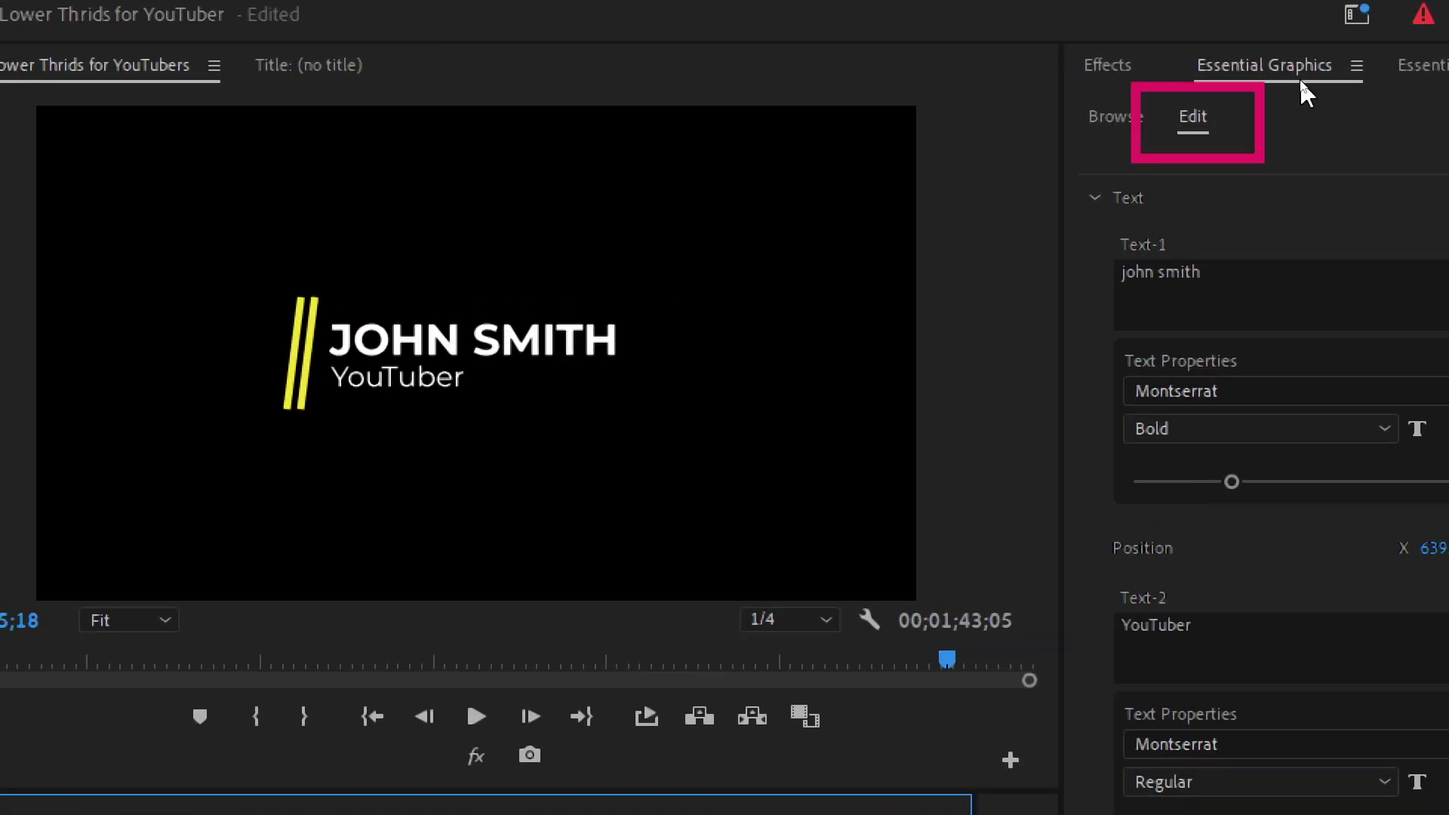
{"action": "left_click", "coordinate": [1173, 272]}
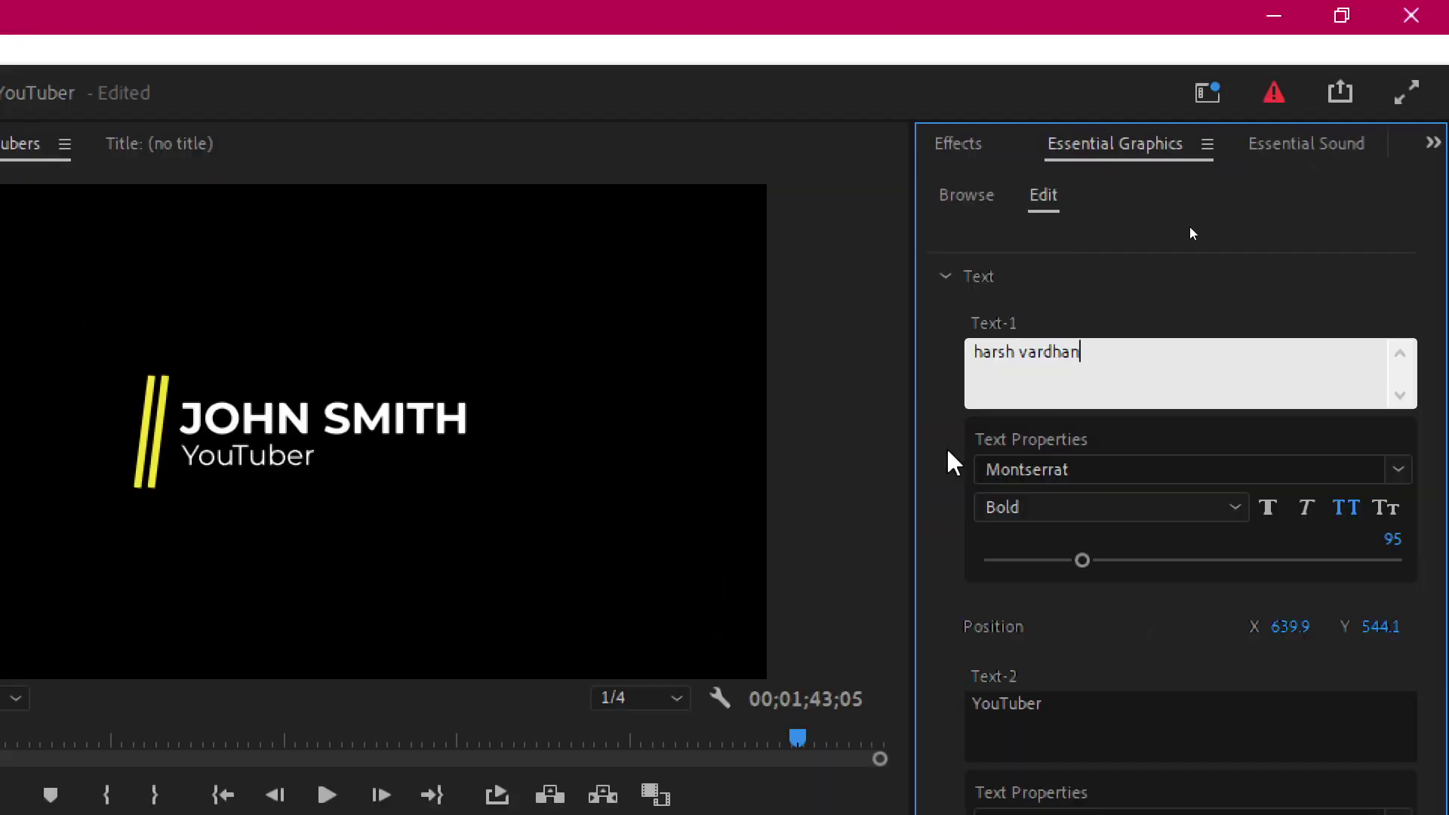
{"action": "left_click", "coordinate": [1214, 224]}
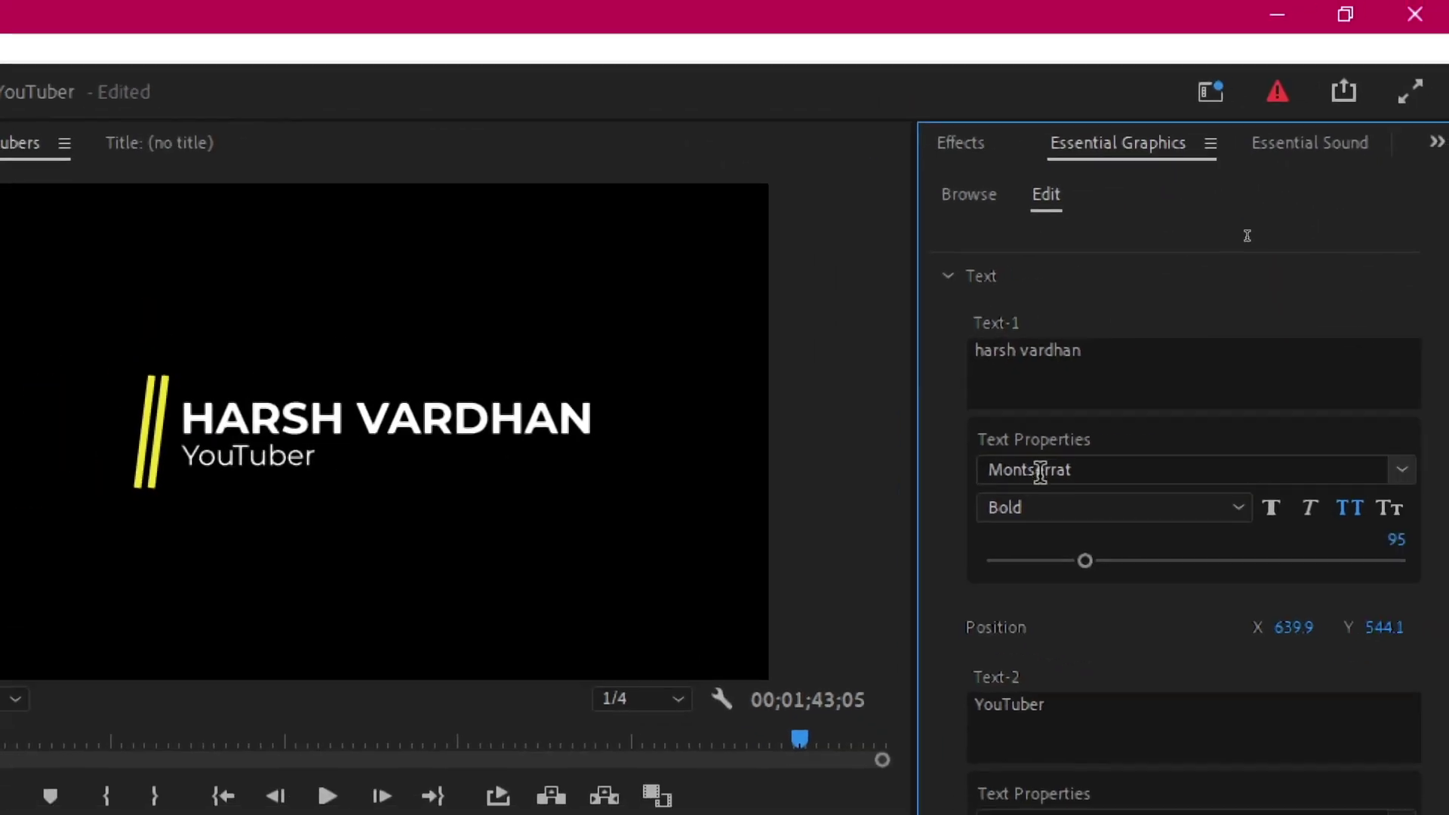
Set the name line to size 97 with Faux Italic on and Faux Bold off
{"action": "left_click", "coordinate": [1397, 470]}
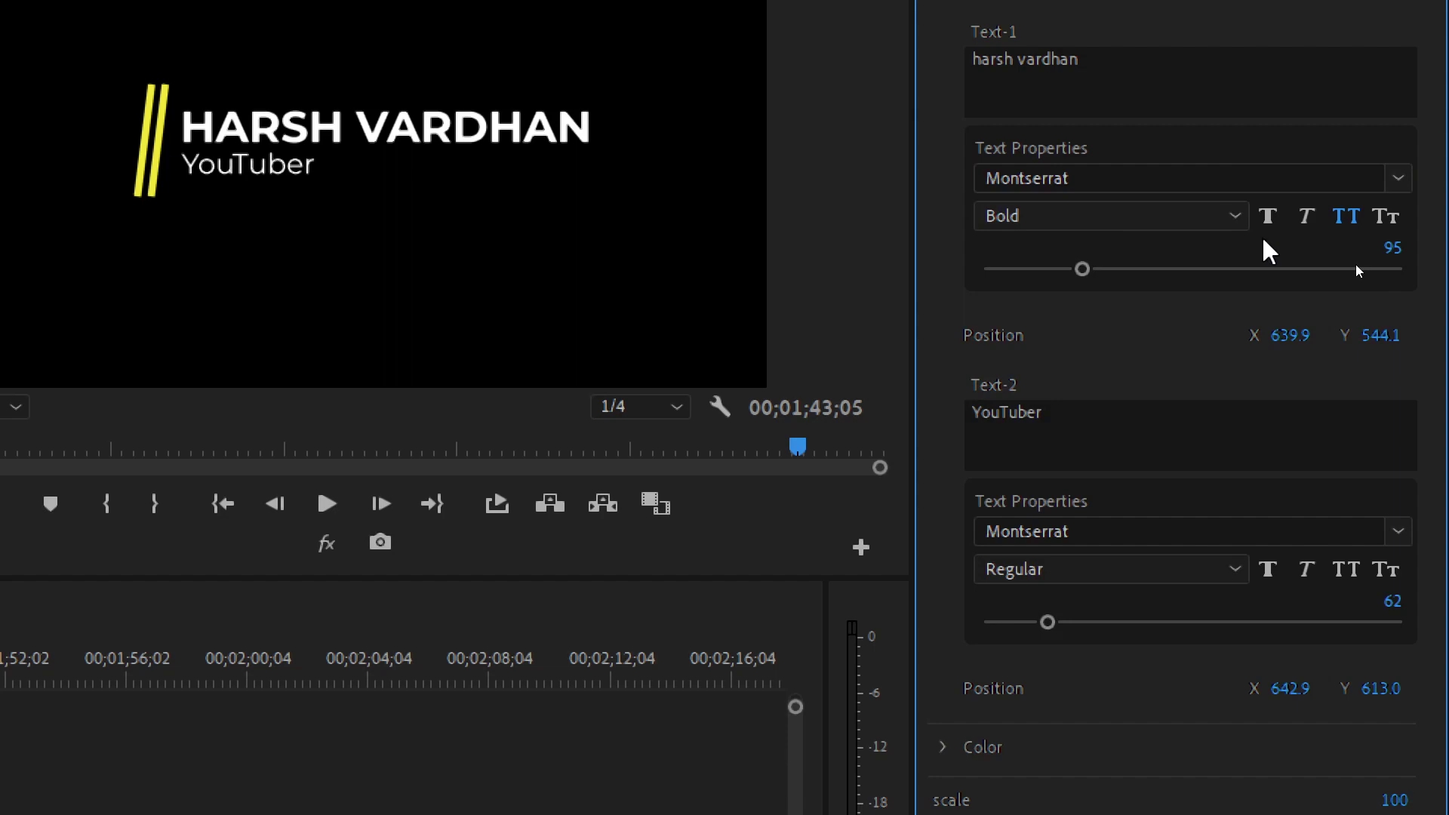
{"action": "mouse_move", "coordinate": [1082, 269]}
{"action": "left_mouse_down"}
{"action": "mouse_move", "coordinate": [1127, 269]}
{"action": "mouse_move", "coordinate": [1072, 275]}
{"action": "mouse_move", "coordinate": [1073, 291]}
{"action": "mouse_move", "coordinate": [1048, 298]}
{"action": "mouse_move", "coordinate": [1086, 279]}
{"action": "left_mouse_up"}
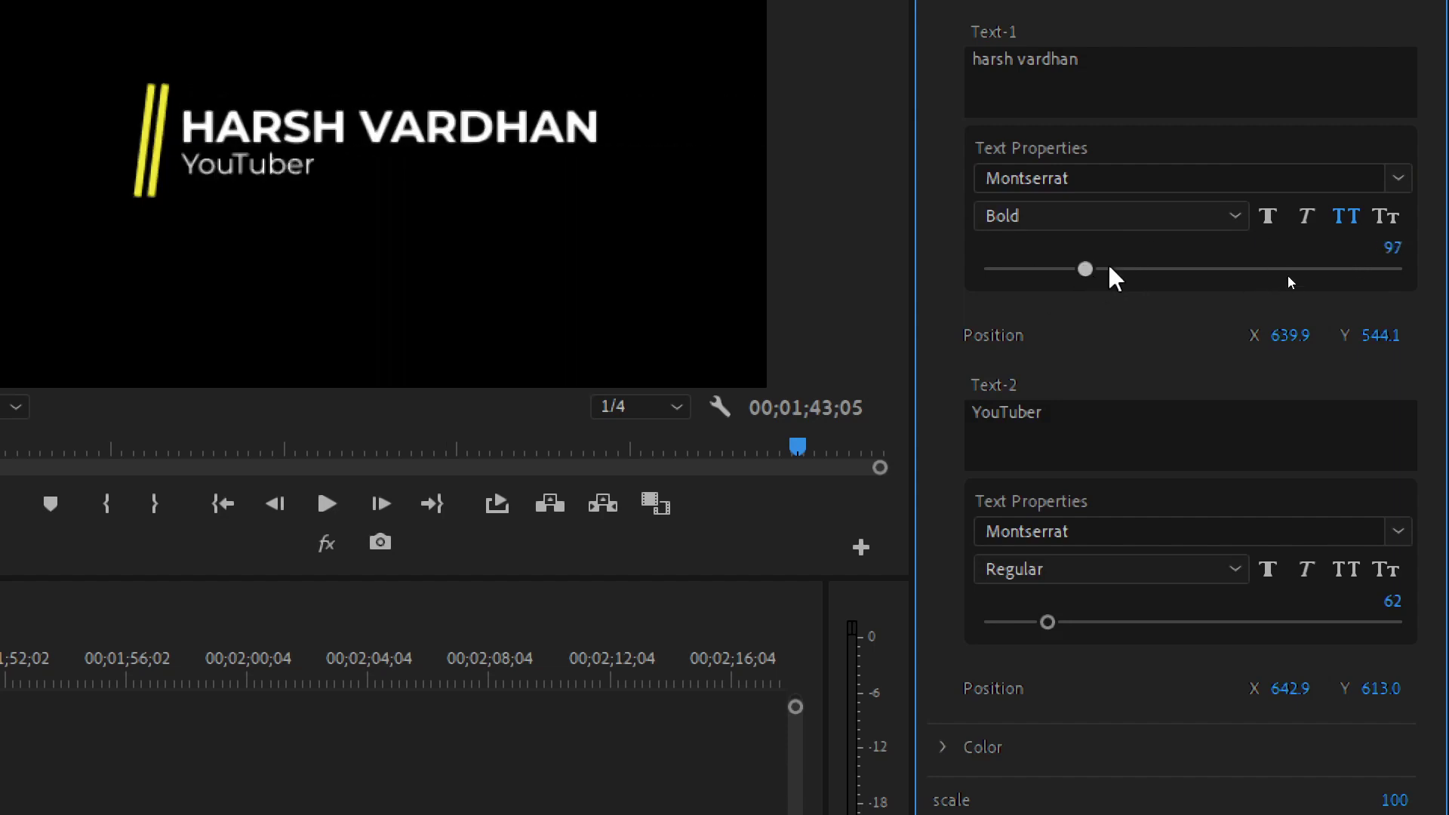
{"action": "left_click", "coordinate": [1311, 224]}
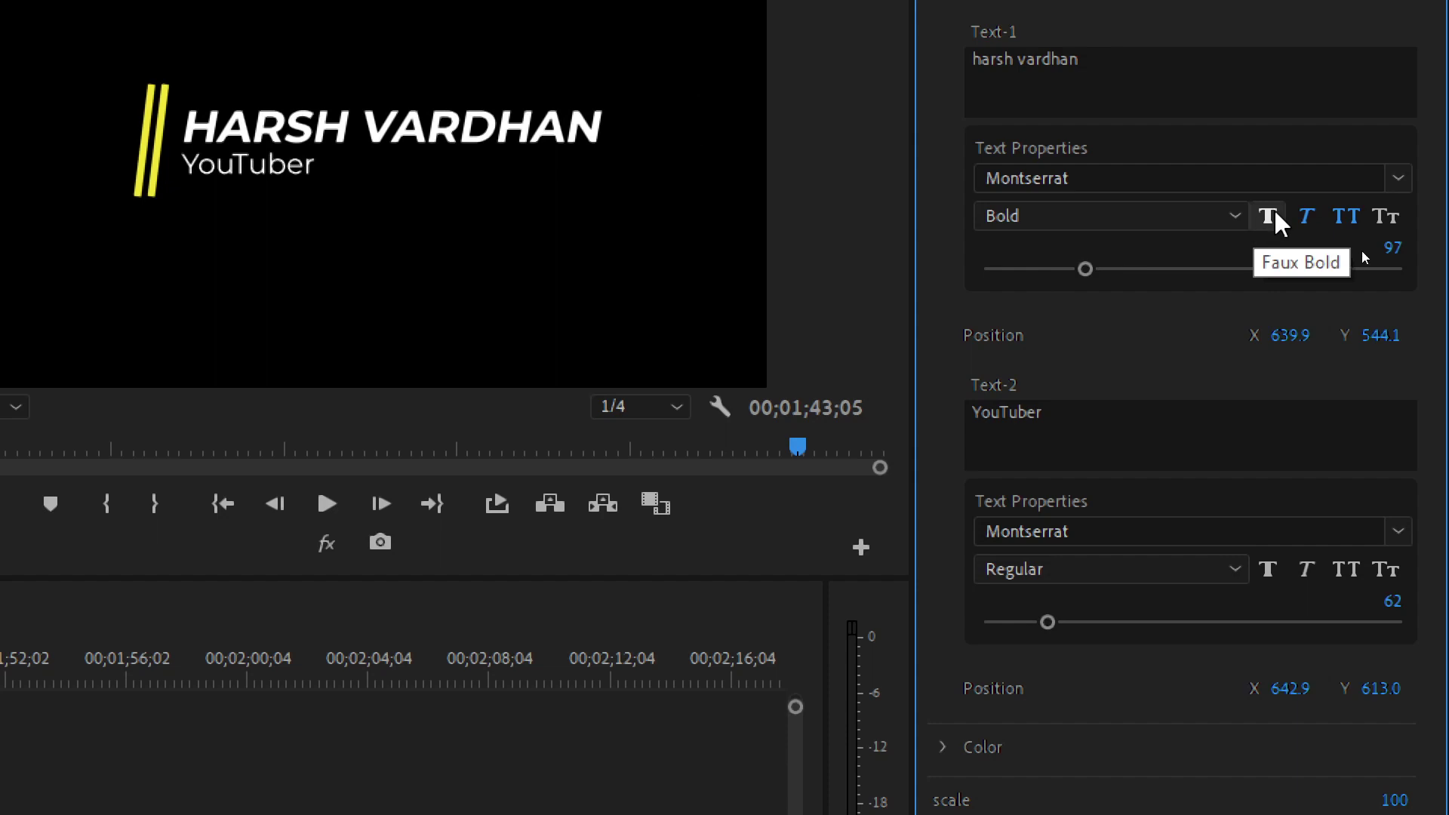
{"action": "left_click", "coordinate": [1277, 222]}
{"action": "left_click", "coordinate": [1277, 223]}
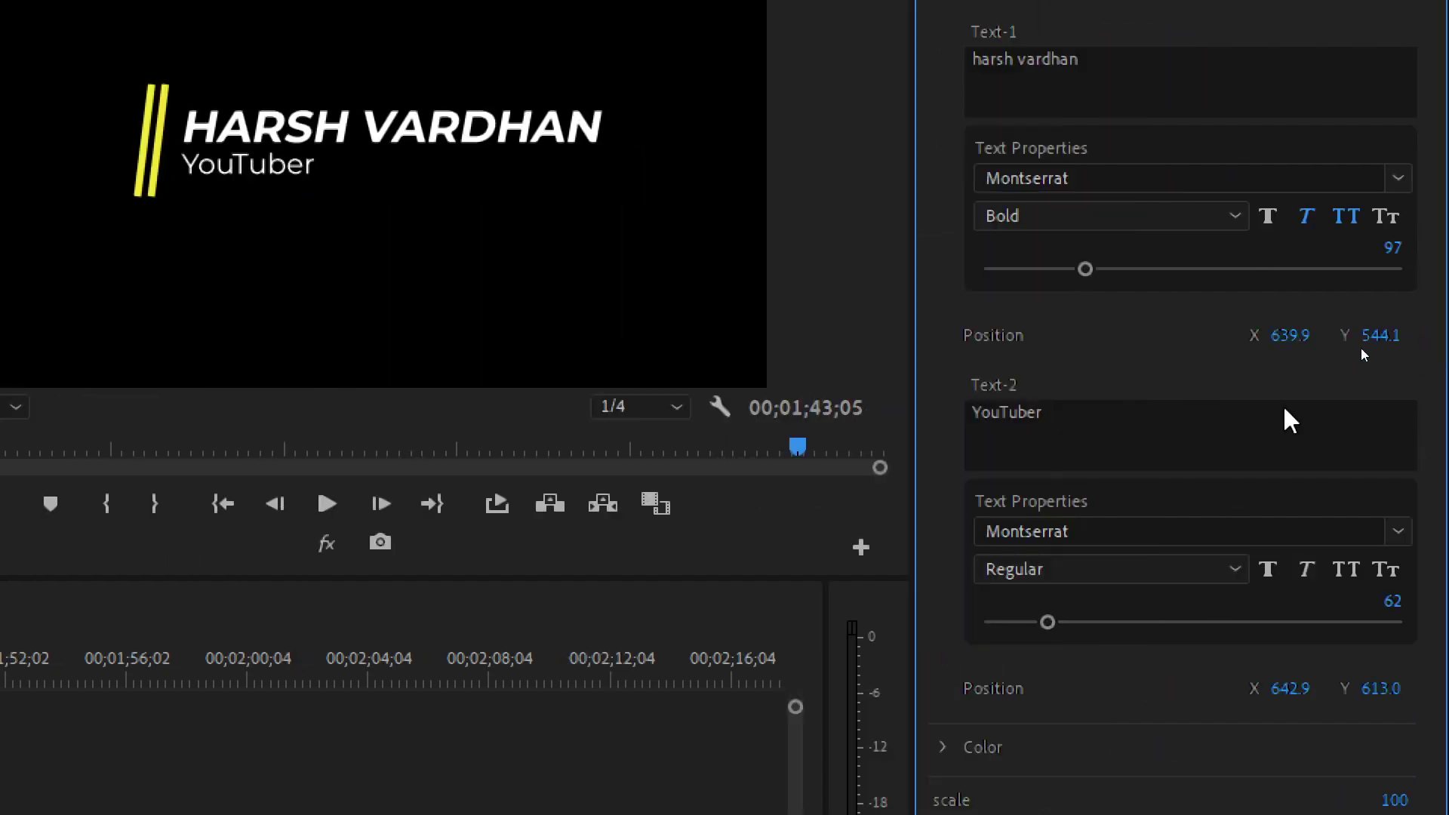
Move the name line to X 638.9, Y 551.1 and select the YouTuber subtitle
{"action": "left_click_drag", "start_coordinate": [1282, 343], "coordinate": [1410, 340]}
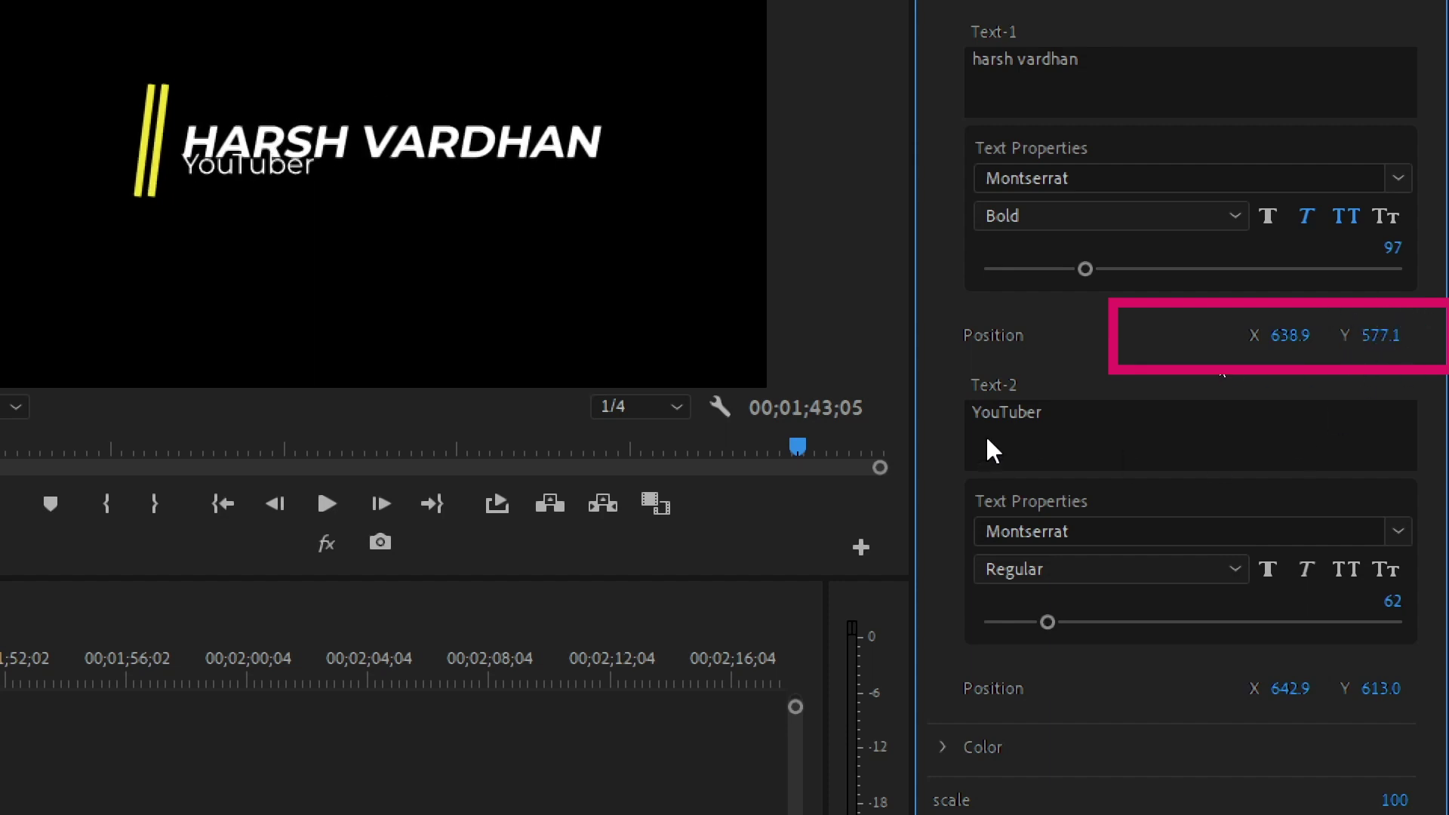
{"action": "left_click_drag", "start_coordinate": [1388, 335], "coordinate": [1358, 335]}
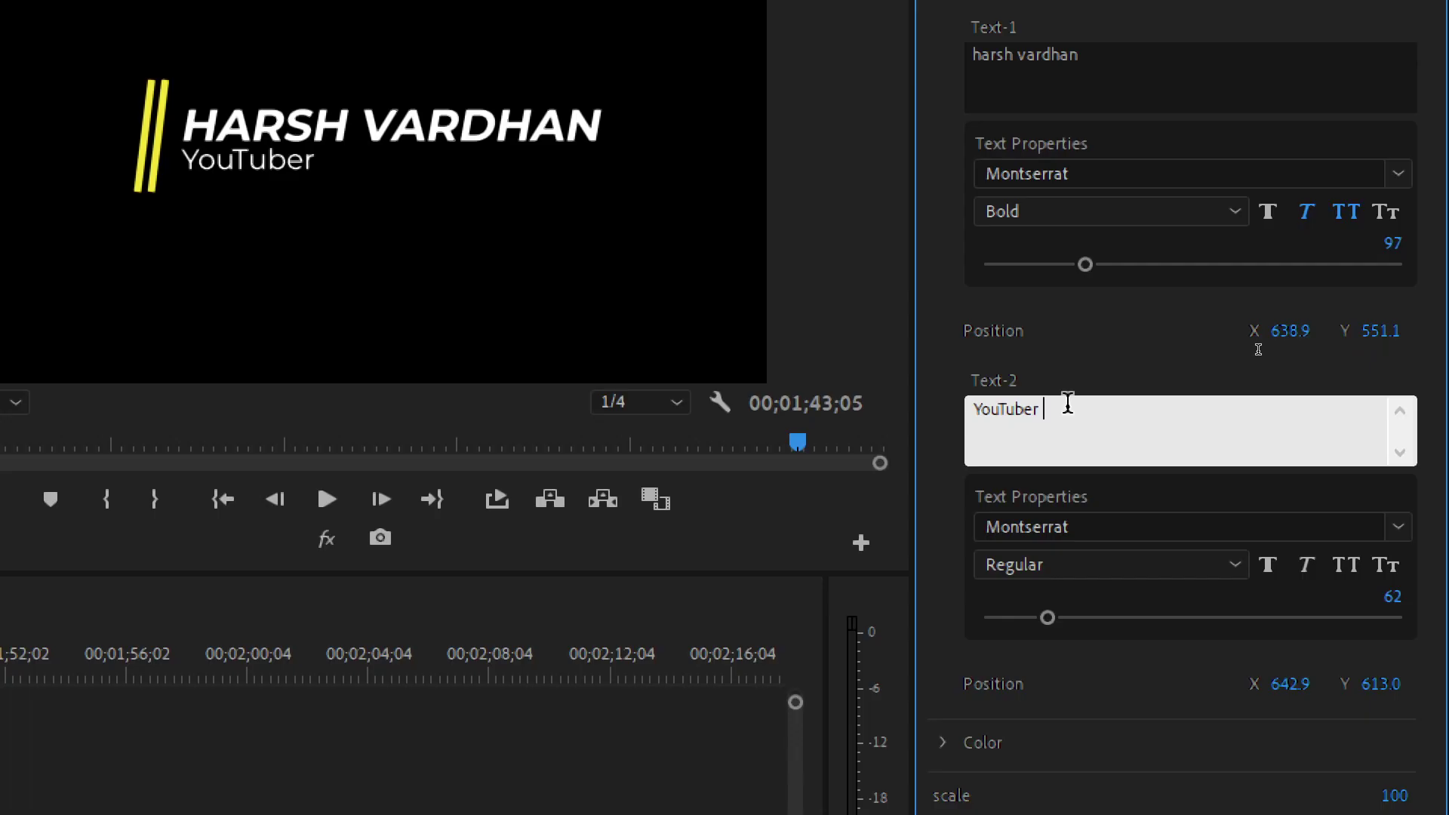
{"action": "double_click", "coordinate": [1068, 403]}
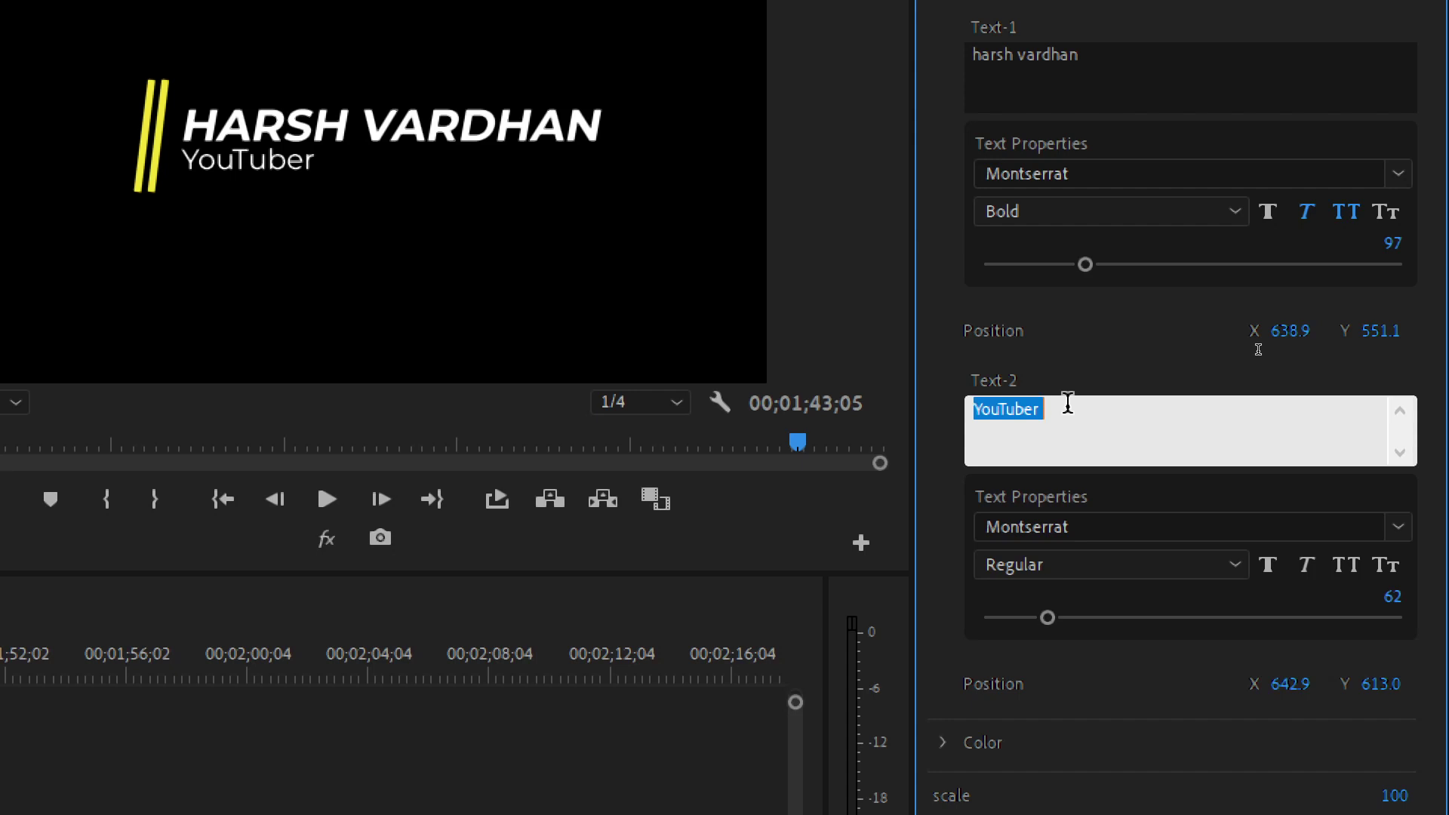
Change the subtitle text to 'vlogger', keeping the Montserrat font
{"action": "type", "text": "vlogger"}
{"action": "left_click", "coordinate": [1093, 382]}
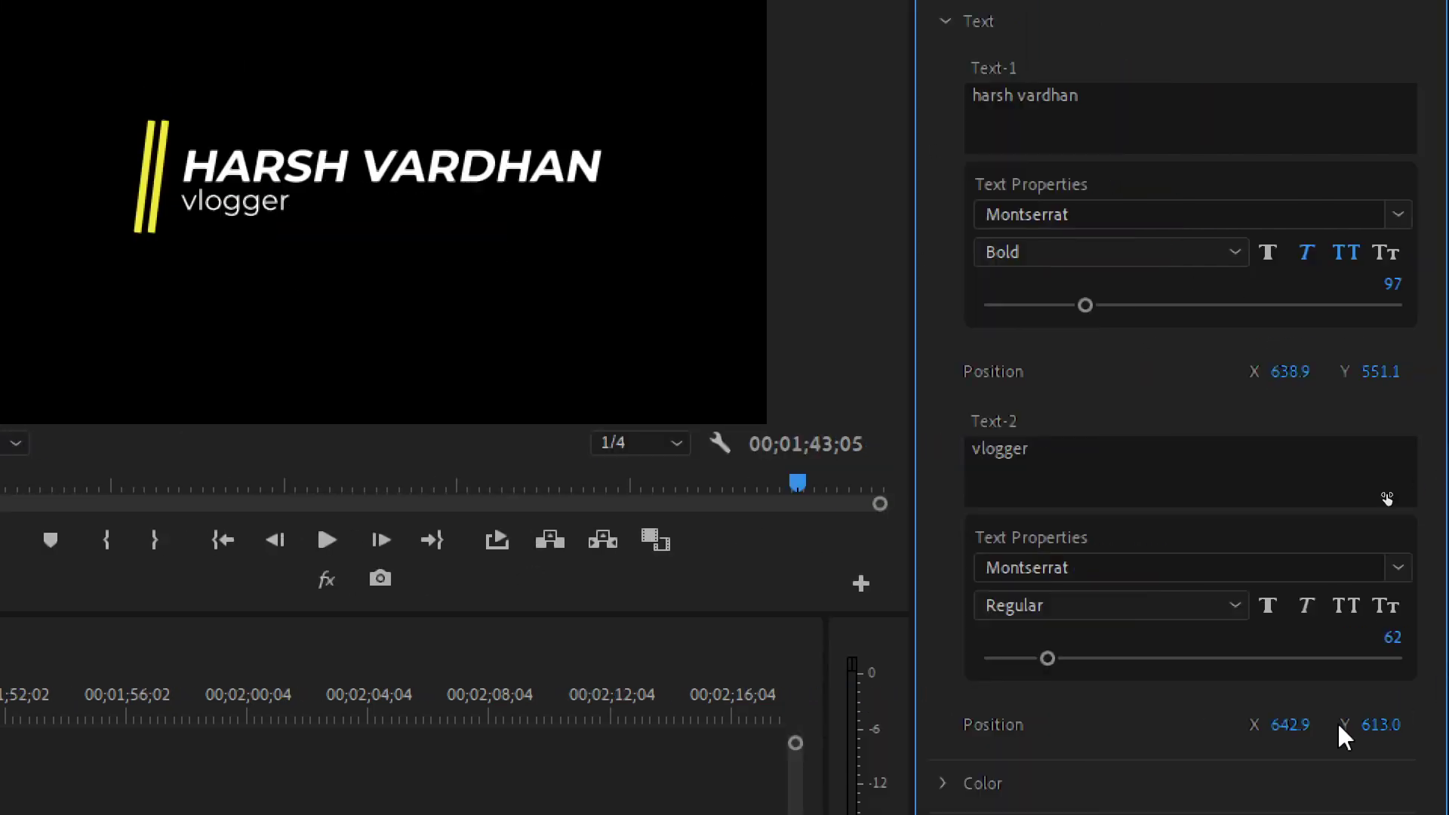
{"action": "left_click", "coordinate": [1400, 557]}
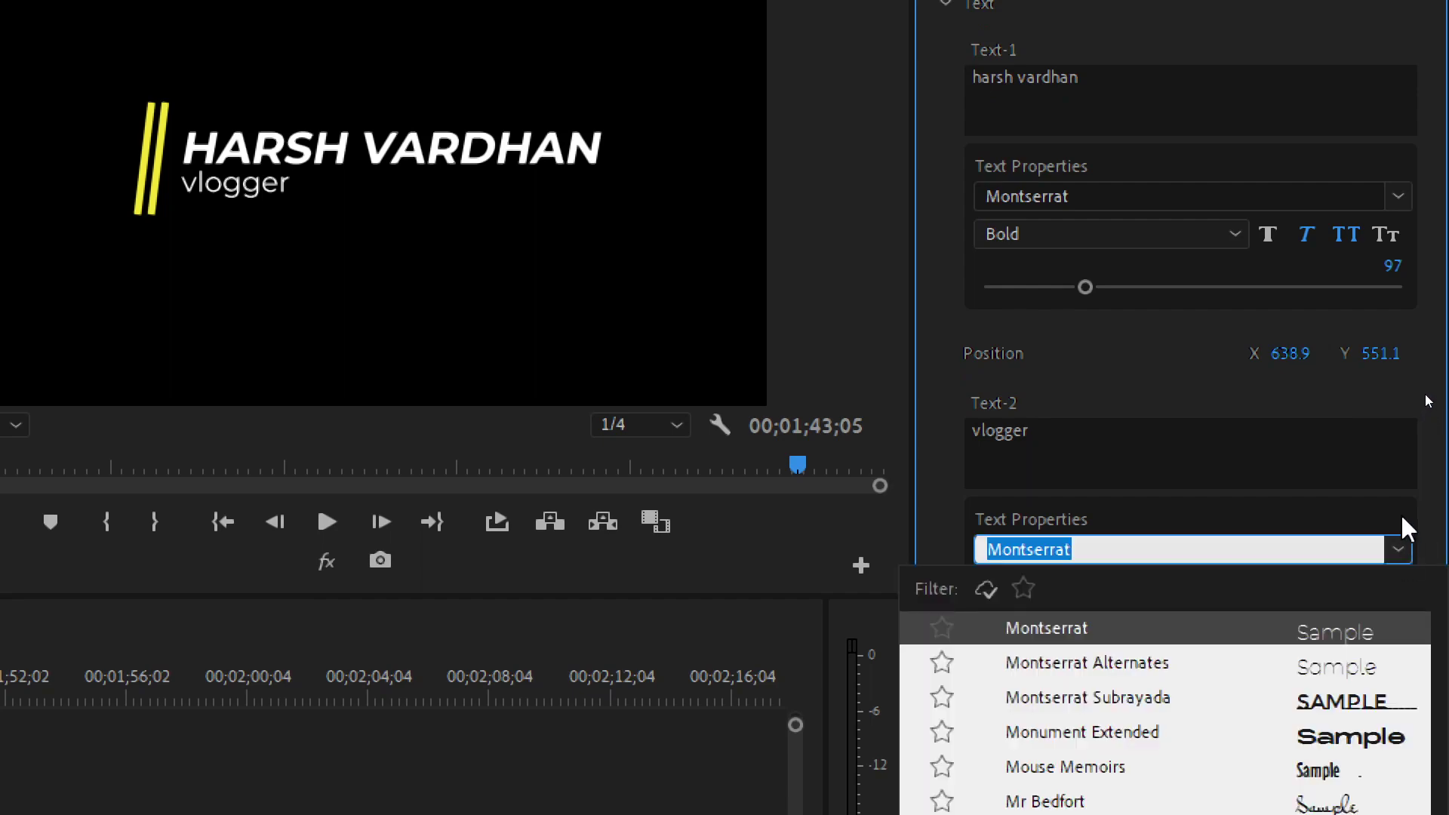
{"action": "left_click", "coordinate": [1403, 523]}
Set the subtitle weight to Thin and position it at X 635.9, Y 641.0
{"action": "left_click", "coordinate": [1043, 586]}
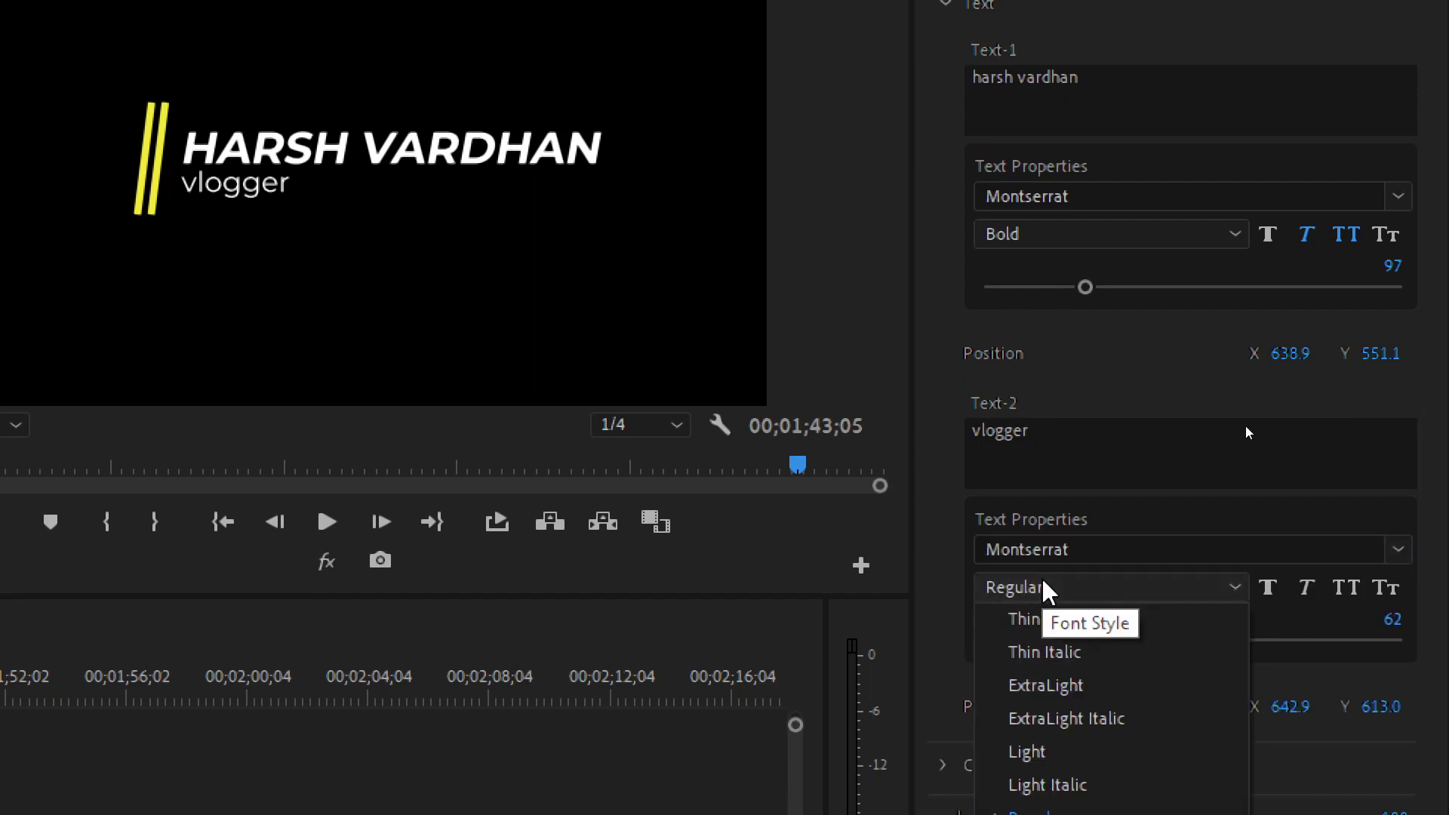
{"action": "key", "text": "Escape"}
{"action": "scroll", "coordinate": [1077, 592], "scroll_direction": "up", "scroll_amount": 6}
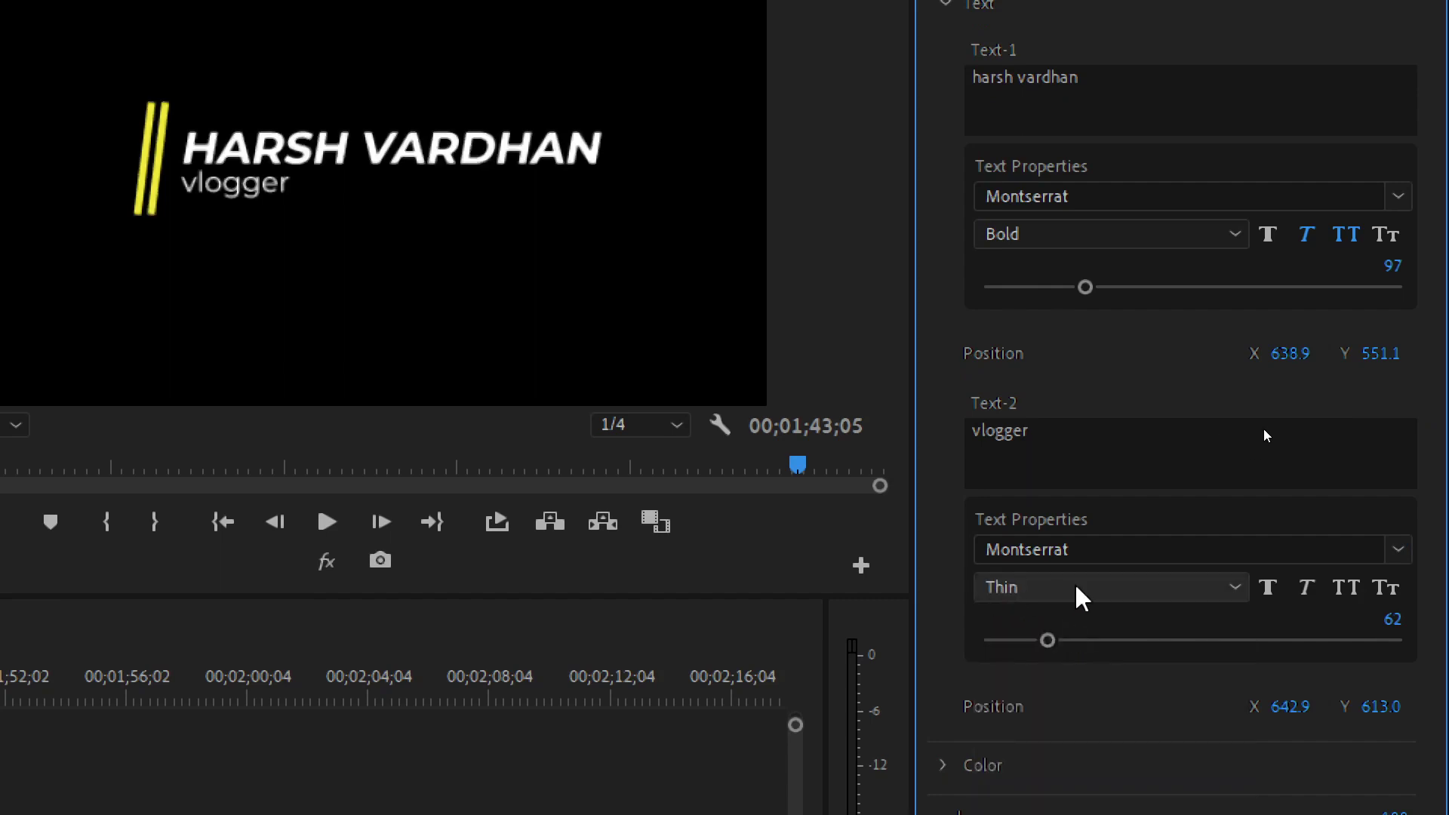
{"action": "left_click", "coordinate": [1077, 591]}
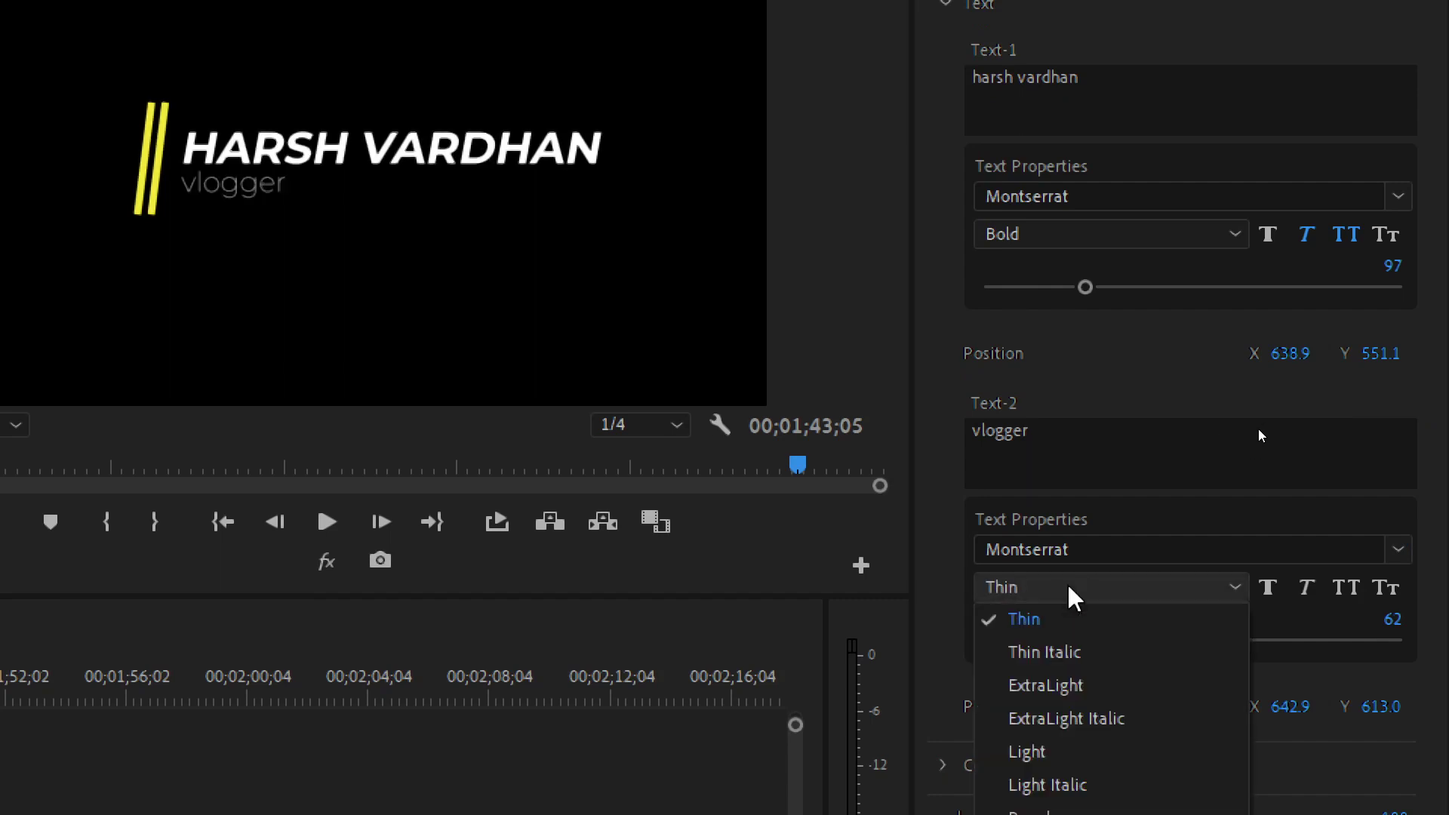
{"action": "left_click", "coordinate": [1059, 757]}
{"action": "left_click", "coordinate": [1122, 596]}
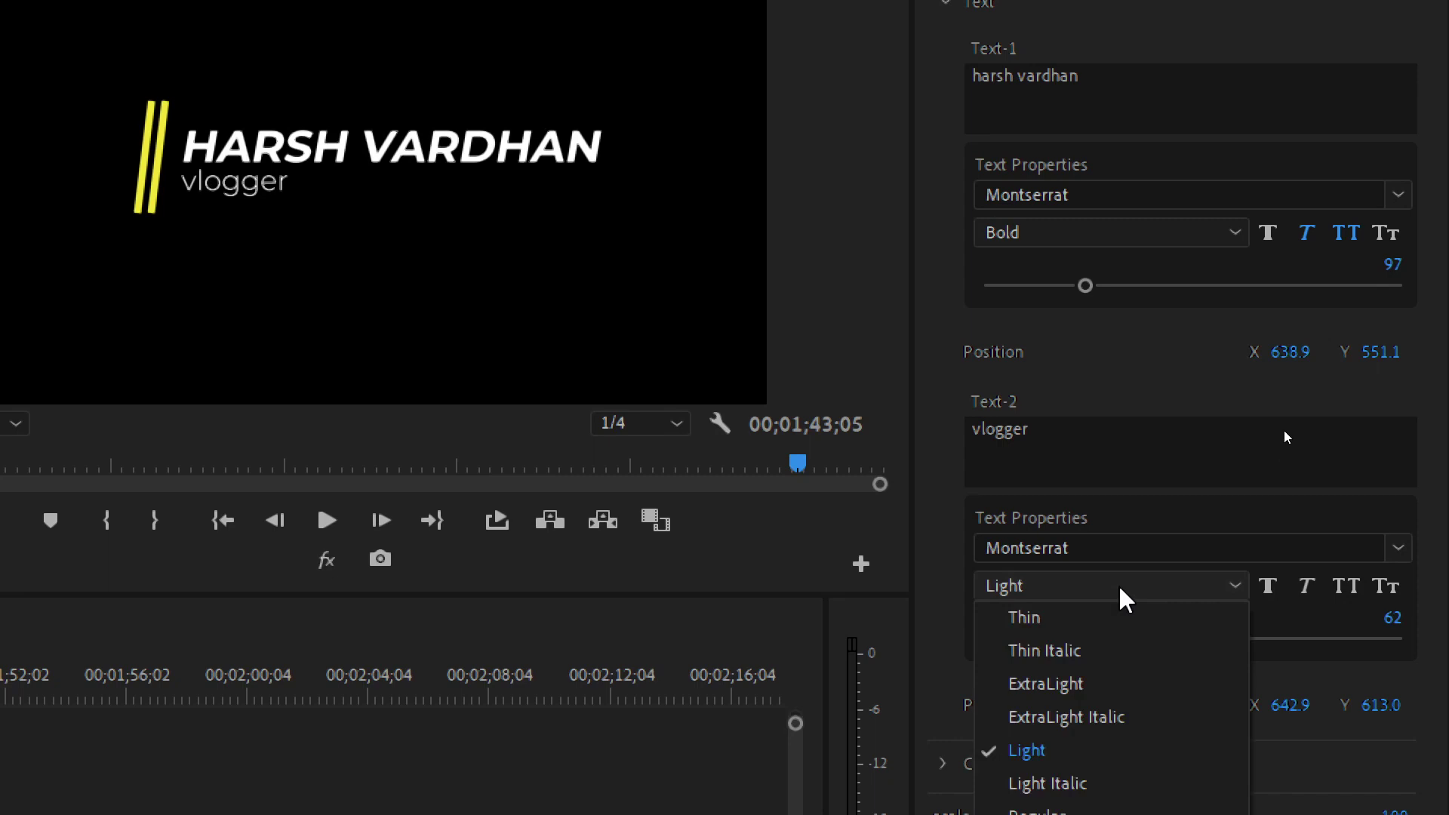
{"action": "left_click", "coordinate": [1064, 626]}
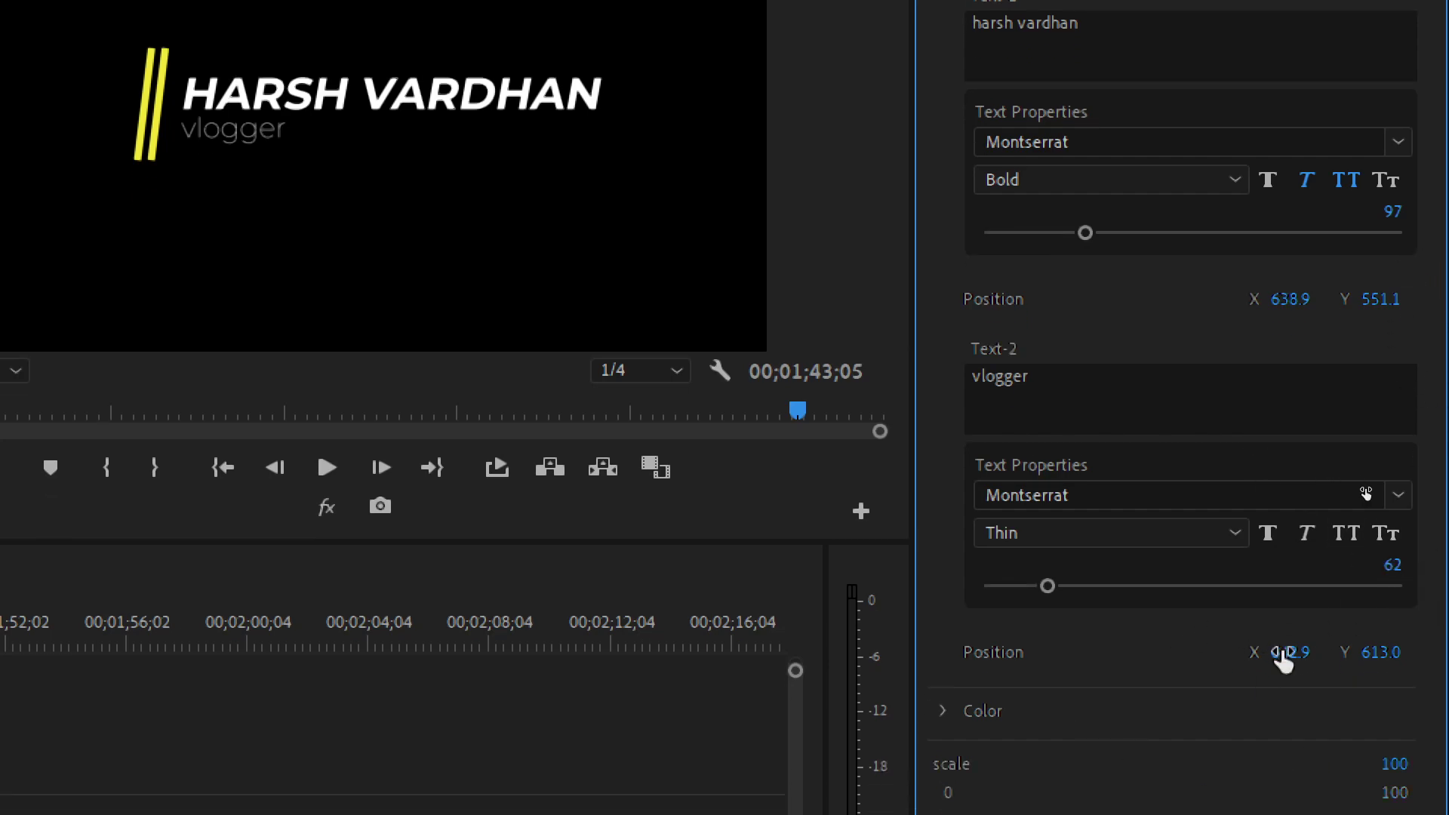
{"action": "mouse_move", "coordinate": [1283, 657]}
{"action": "left_mouse_down"}
{"action": "mouse_move", "coordinate": [1252, 656]}
{"action": "mouse_move", "coordinate": [1383, 653]}
{"action": "mouse_move", "coordinate": [1268, 656]}
{"action": "left_mouse_up"}
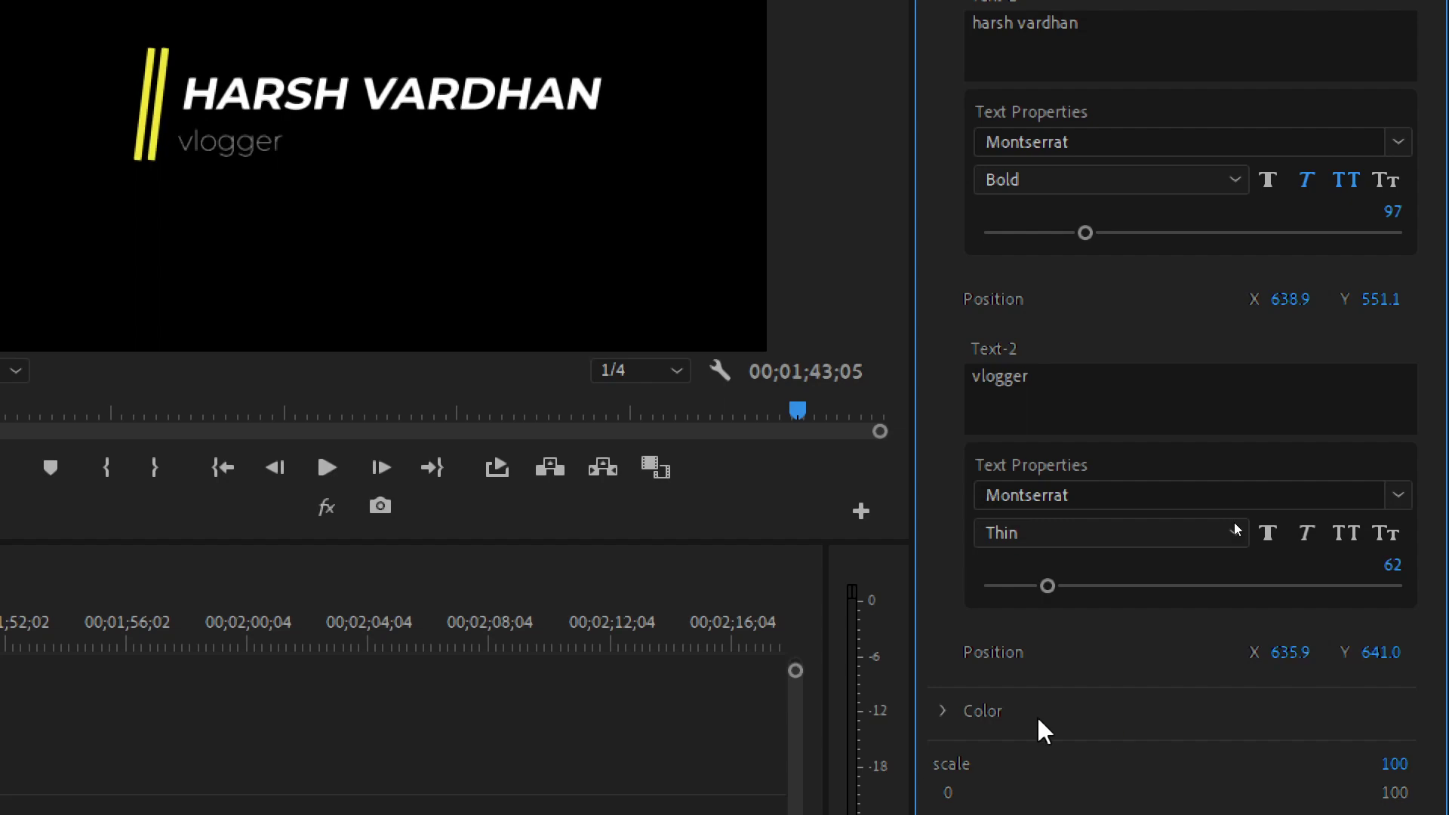
{"action": "left_click", "coordinate": [944, 715]}
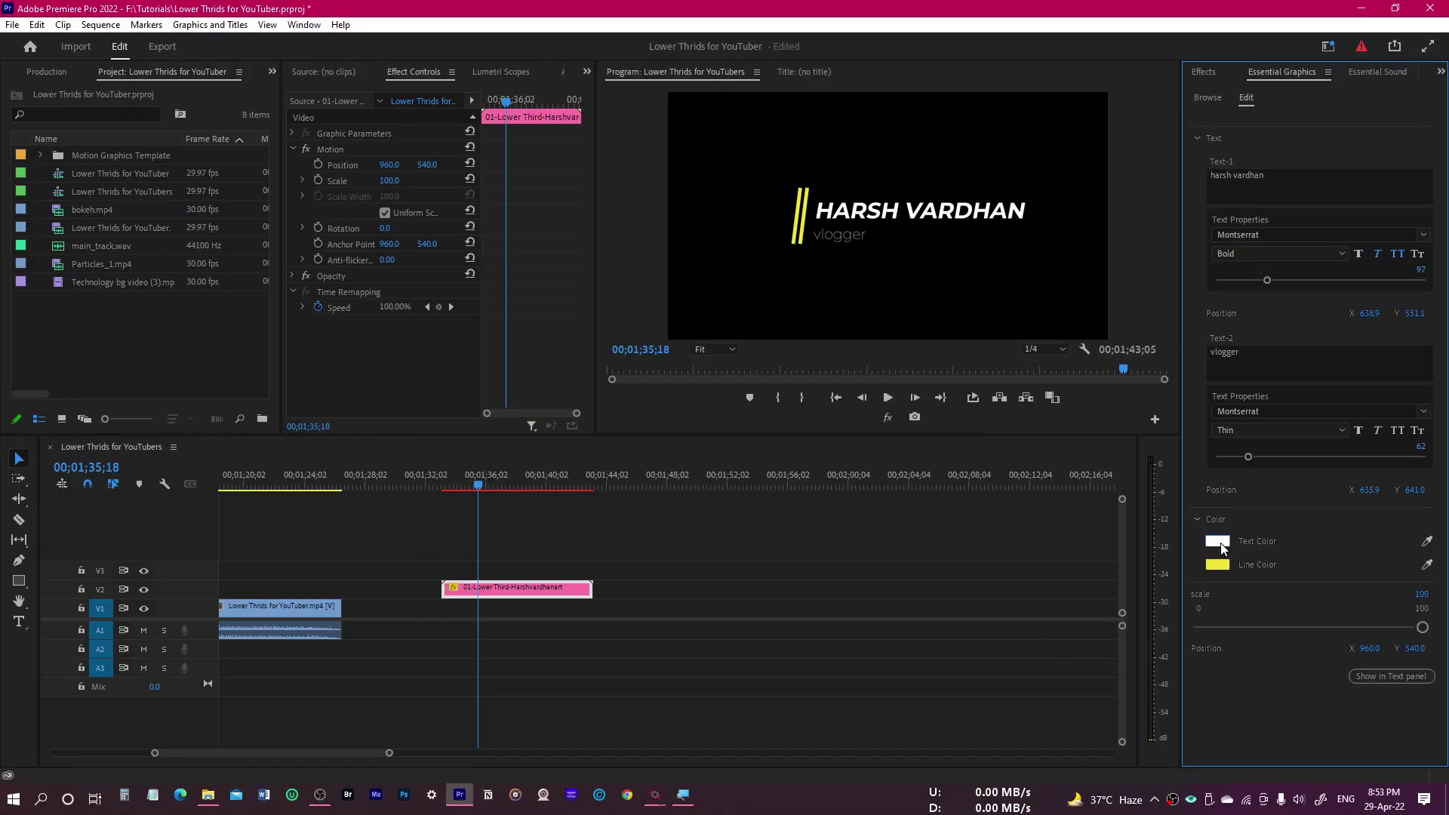
Colour the lower-third text red (F01C1C) and the slanted accent lines cyan (38C8F2)
{"action": "left_click", "coordinate": [1218, 542]}
{"action": "left_click", "coordinate": [712, 482]}
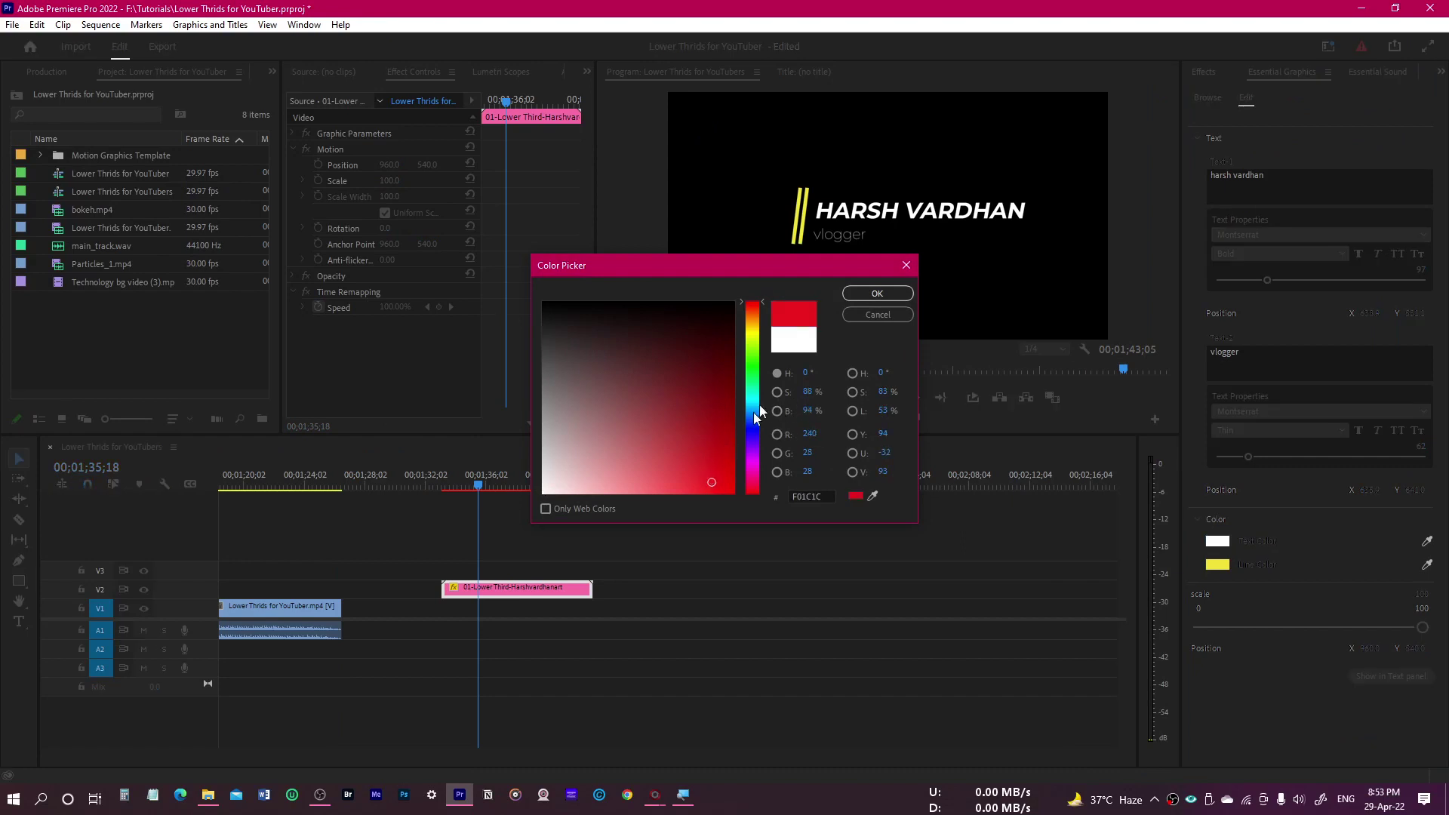
{"action": "left_click", "coordinate": [868, 294]}
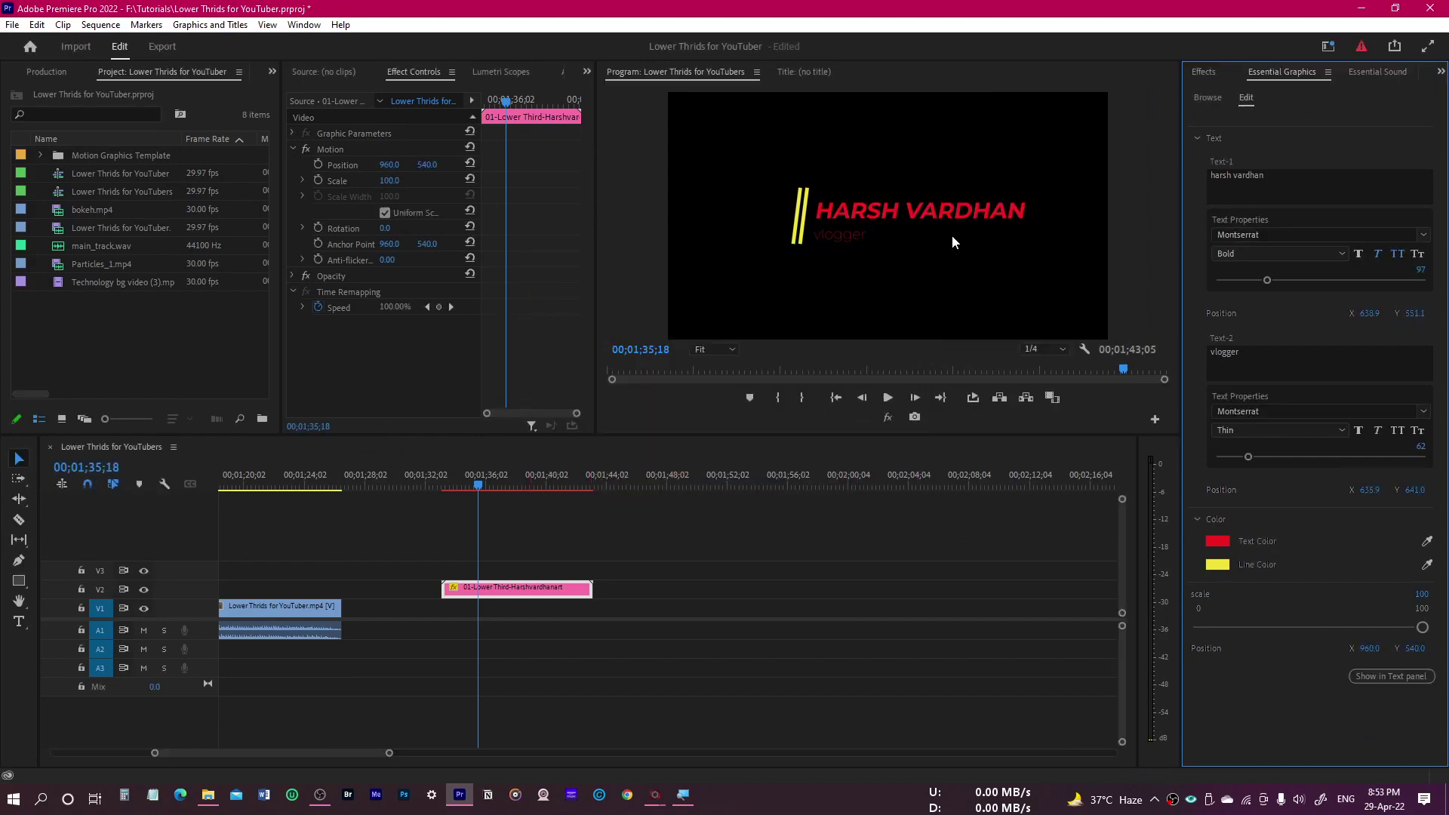
{"action": "left_click", "coordinate": [1218, 565]}
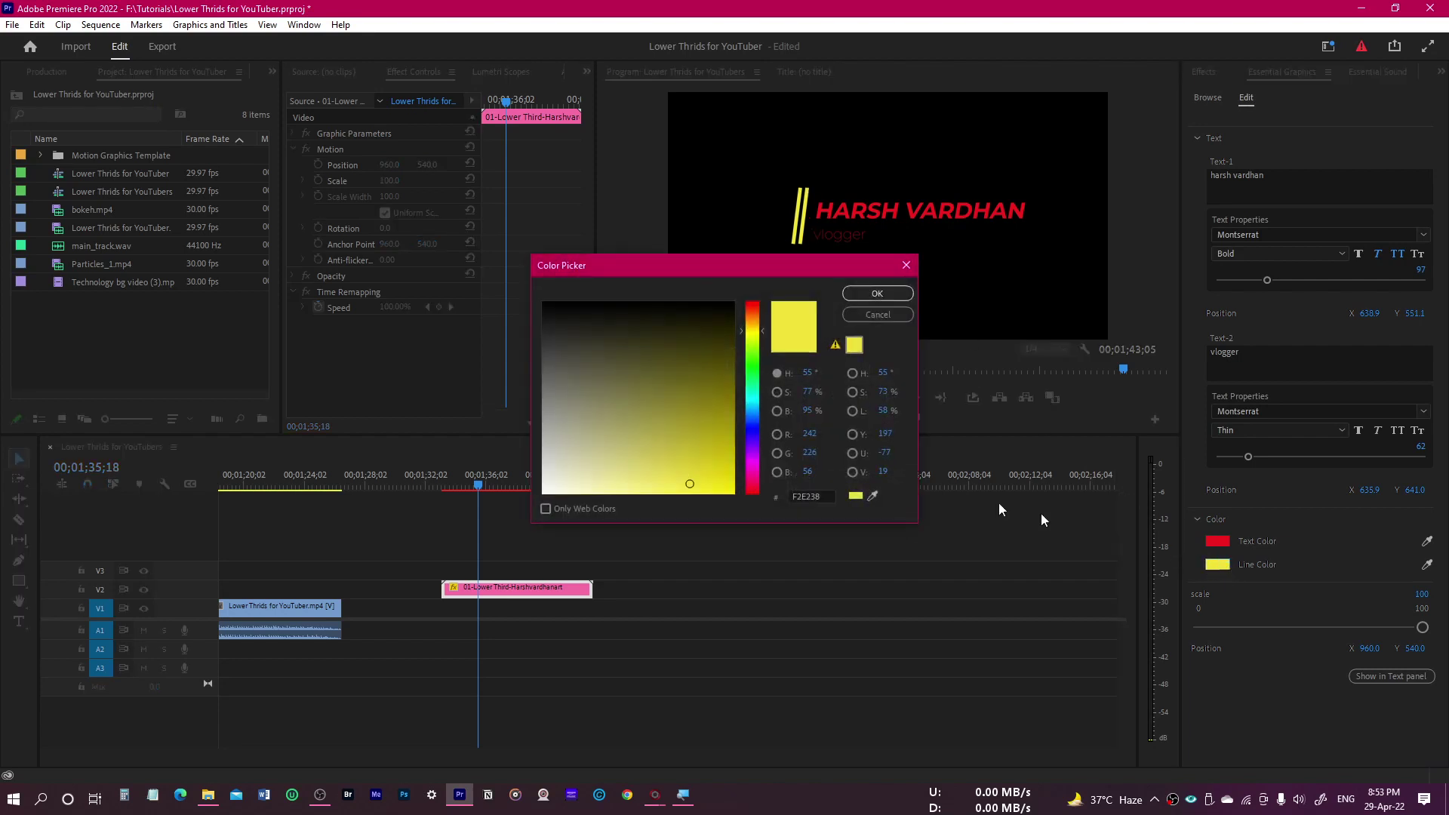
{"action": "left_click", "coordinate": [756, 404]}
{"action": "left_click", "coordinate": [873, 293]}
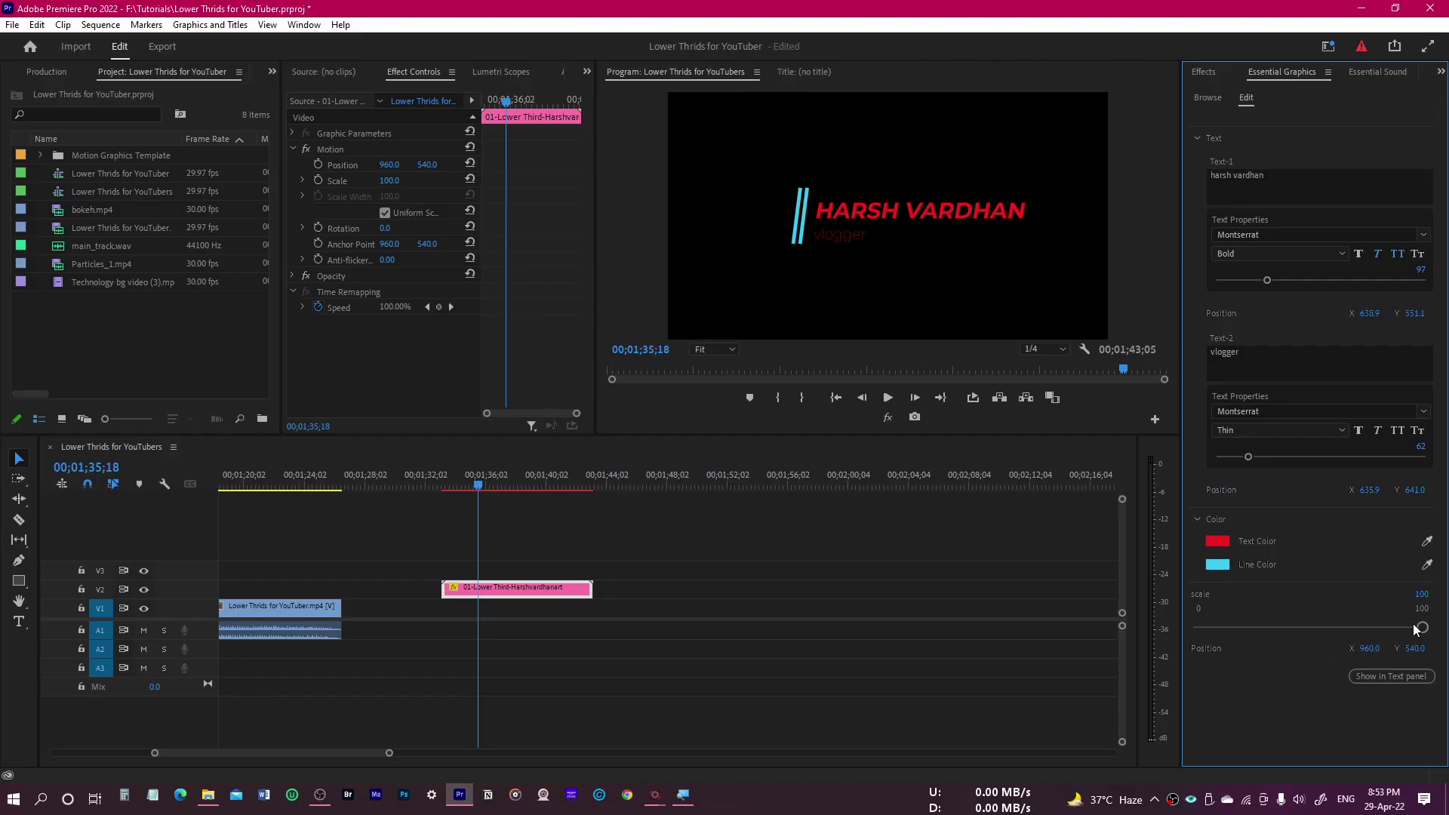
Keep the lower third at 100 scale and move it to X 581, Y 864
{"action": "mouse_move", "coordinate": [1422, 627]}
{"action": "left_mouse_down"}
{"action": "mouse_move", "coordinate": [1310, 631]}
{"action": "mouse_move", "coordinate": [1422, 627]}
{"action": "left_mouse_up"}
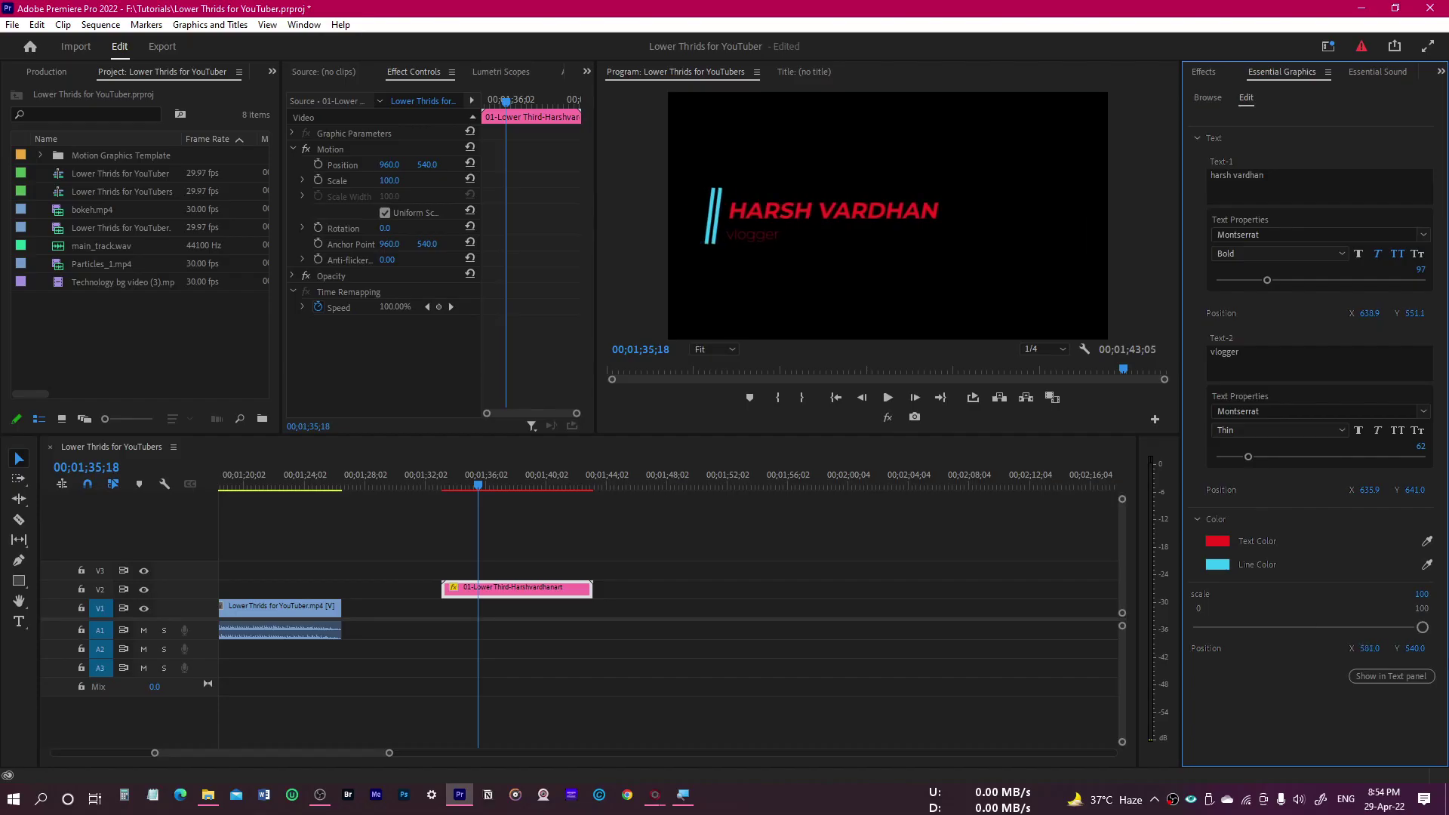
{"action": "left_click_drag", "start_coordinate": [1425, 650], "coordinate": [1445, 651]}
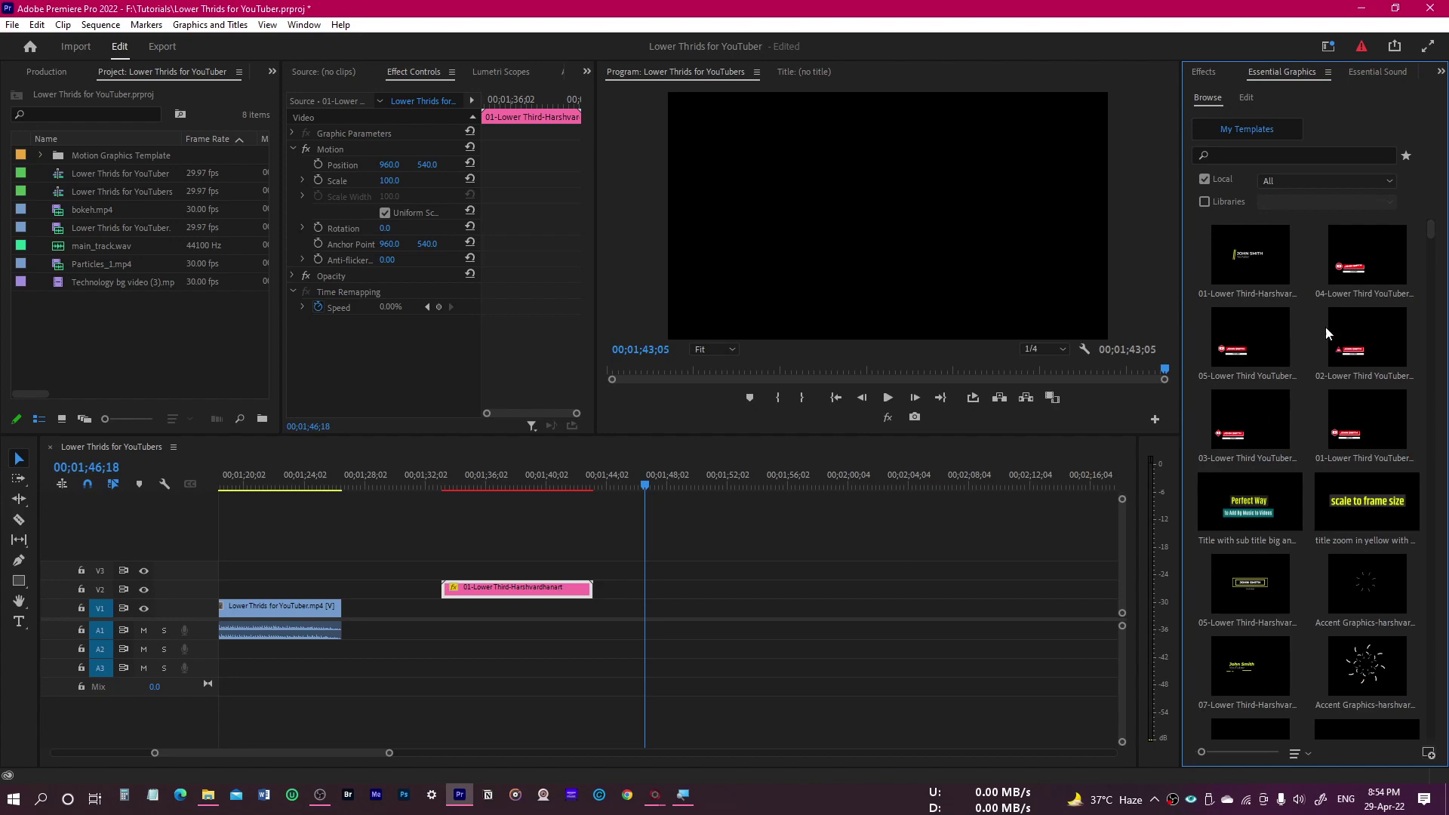
Place the 04-Lower Third YouTuber template on V2 after the first and preview it
{"action": "left_click_drag", "start_coordinate": [1365, 258], "coordinate": [684, 596]}
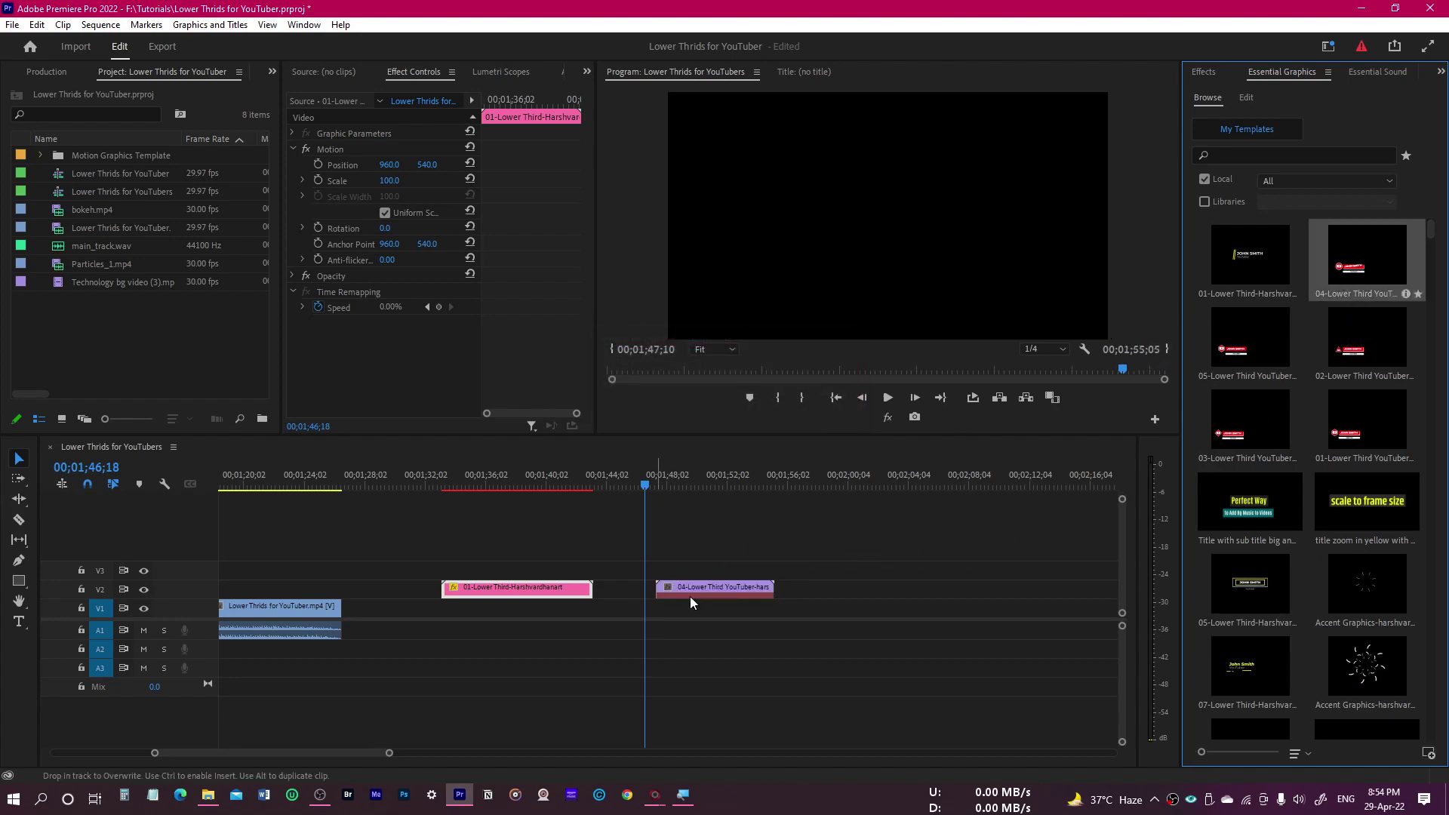
{"action": "key", "text": "space"}
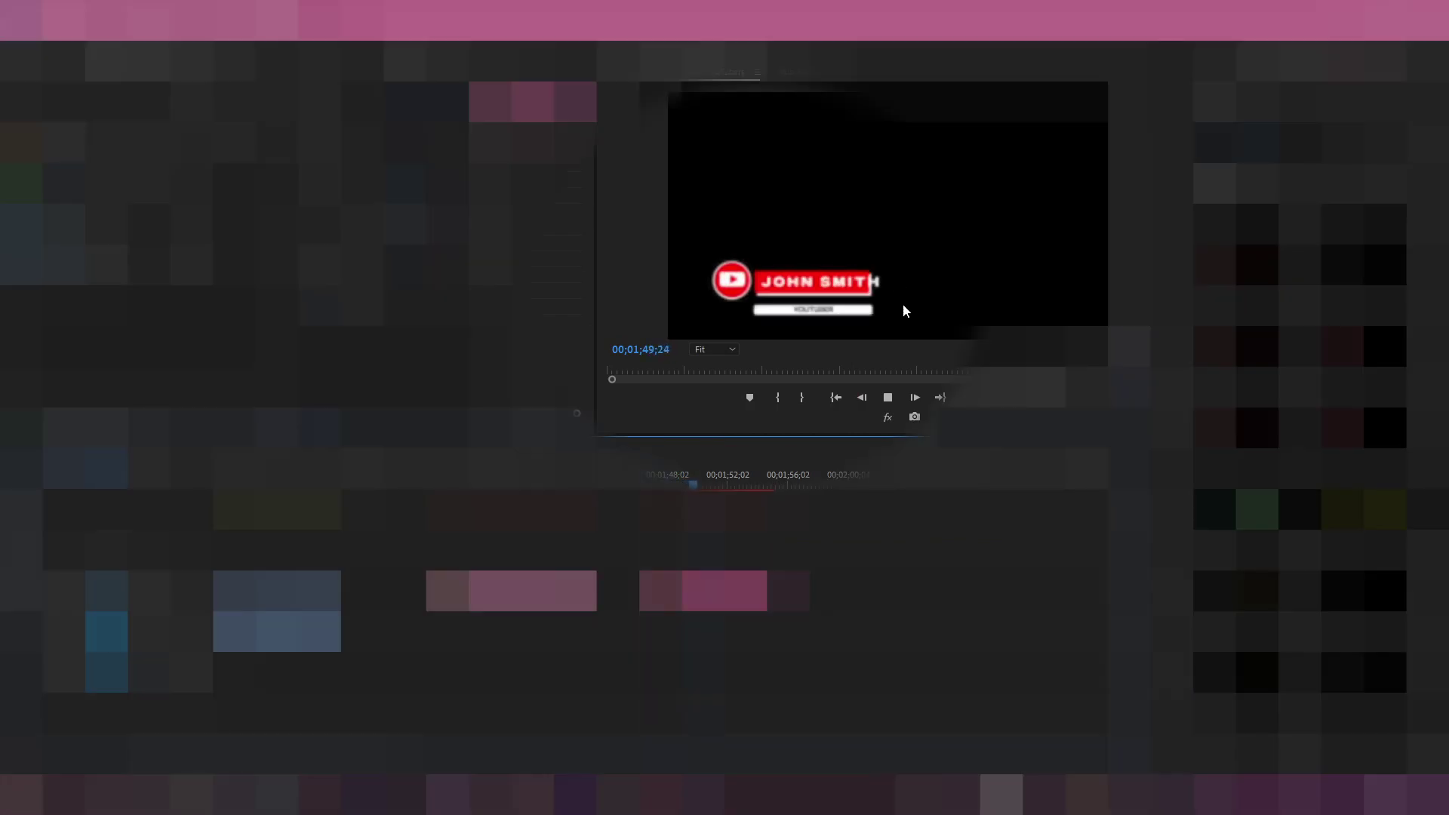
{"action": "key", "text": "space"}
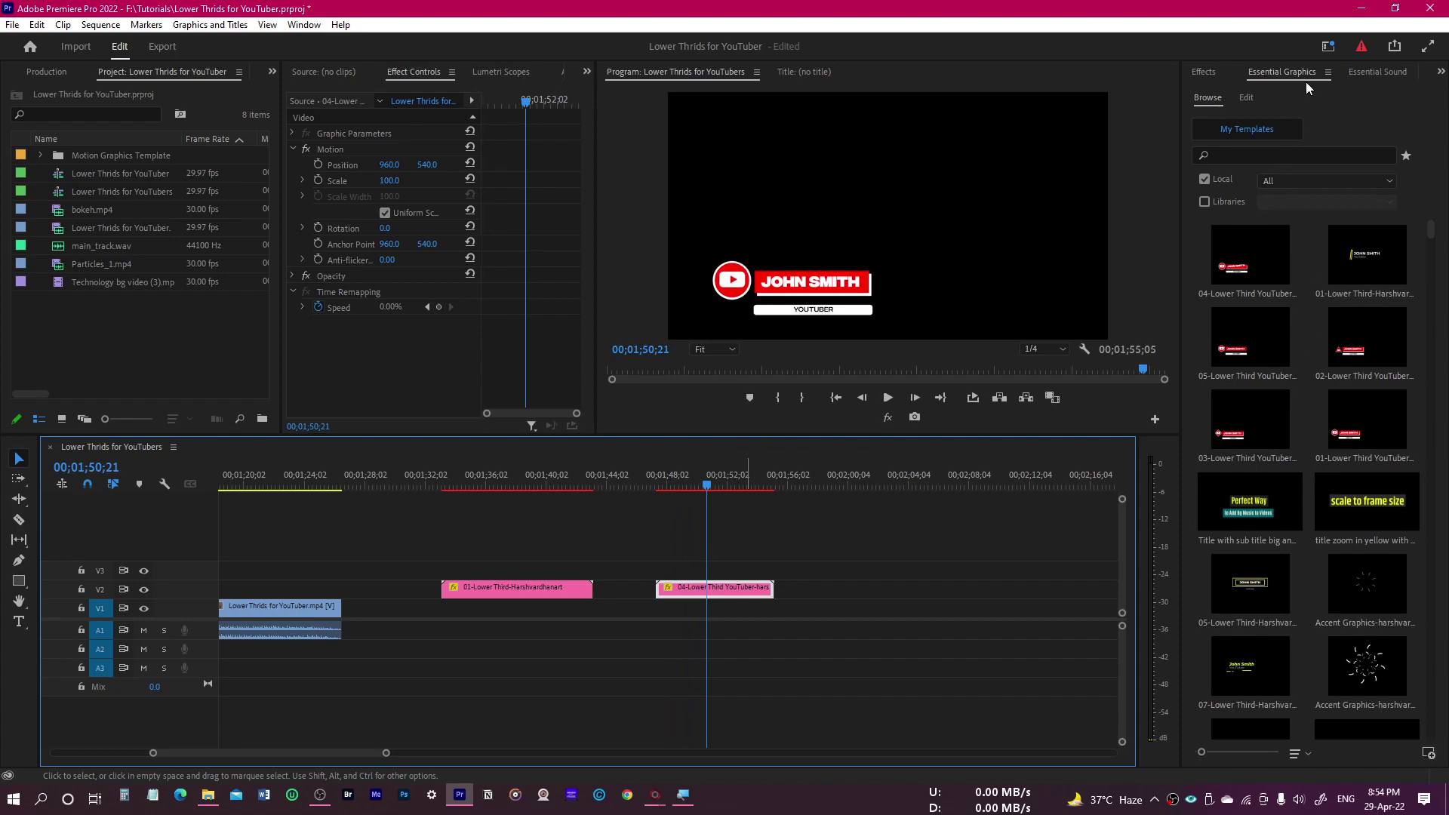
{"action": "left_click", "coordinate": [1247, 99]}
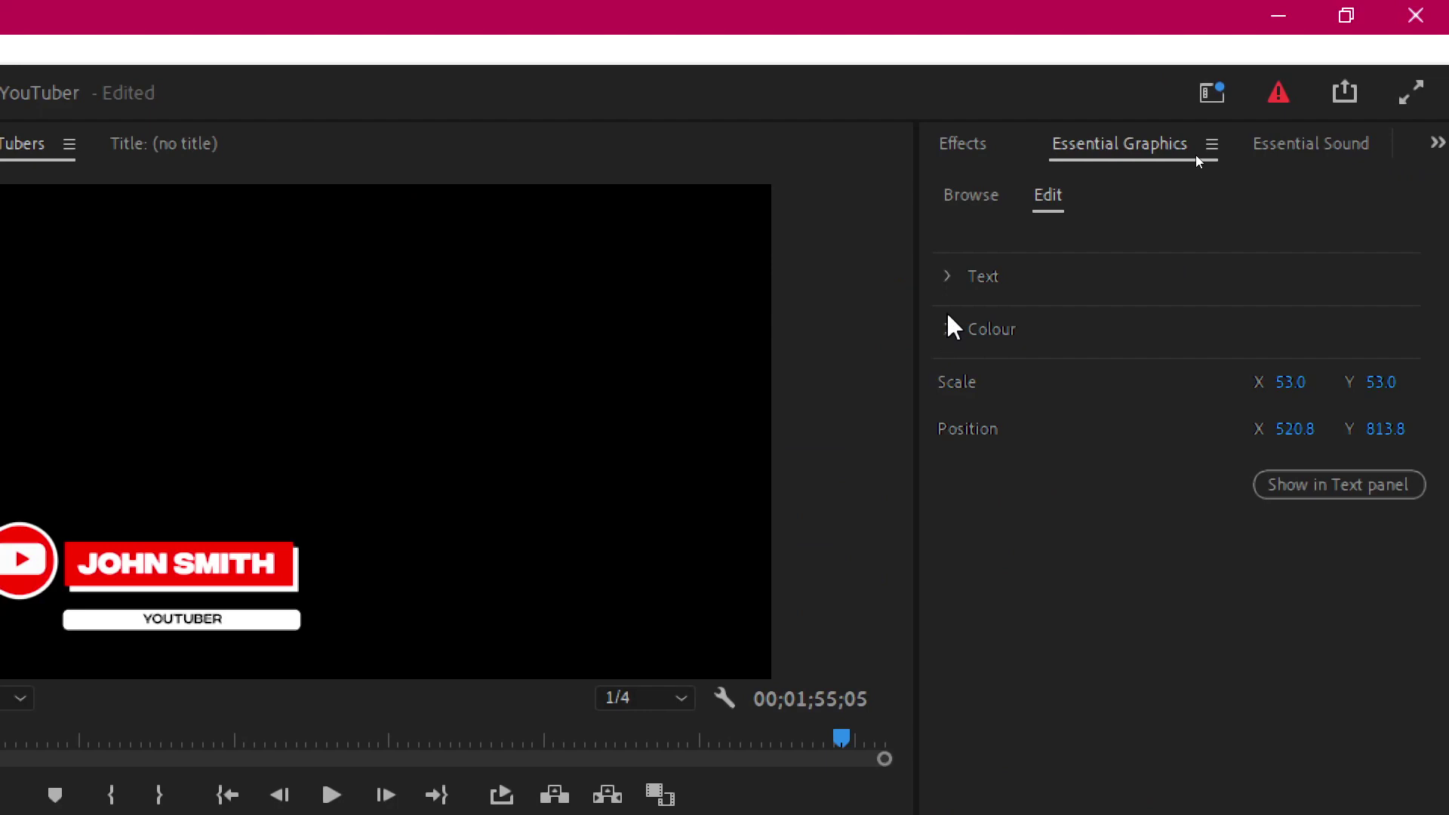
Replace the second lower third's name text with 'your name' and its subtitle with 'vlogger'
{"action": "left_click", "coordinate": [950, 278]}
{"action": "left_click", "coordinate": [1128, 364]}
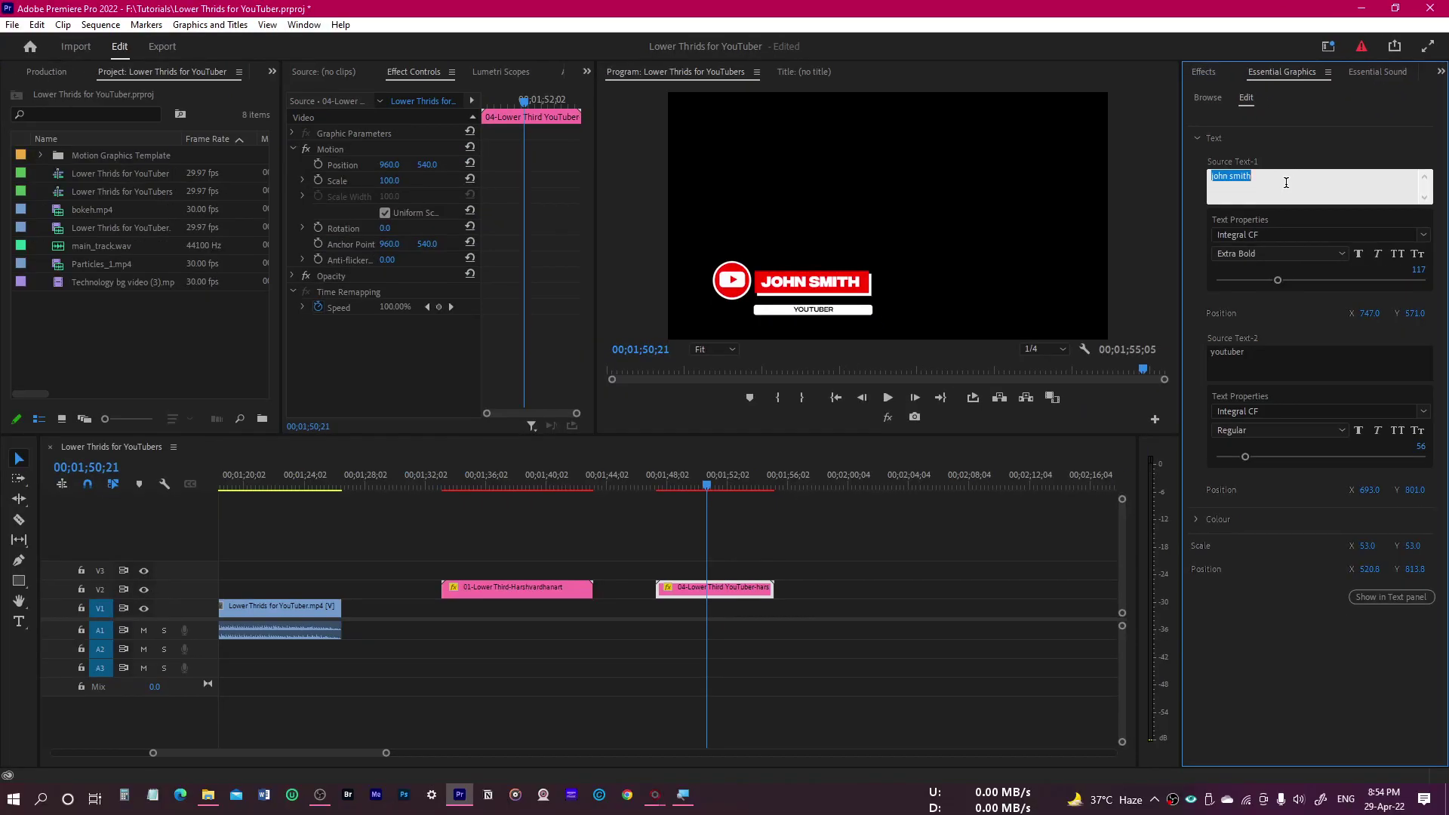
{"action": "type", "text": "yo"}
{"action": "type", "text": "ur name"}
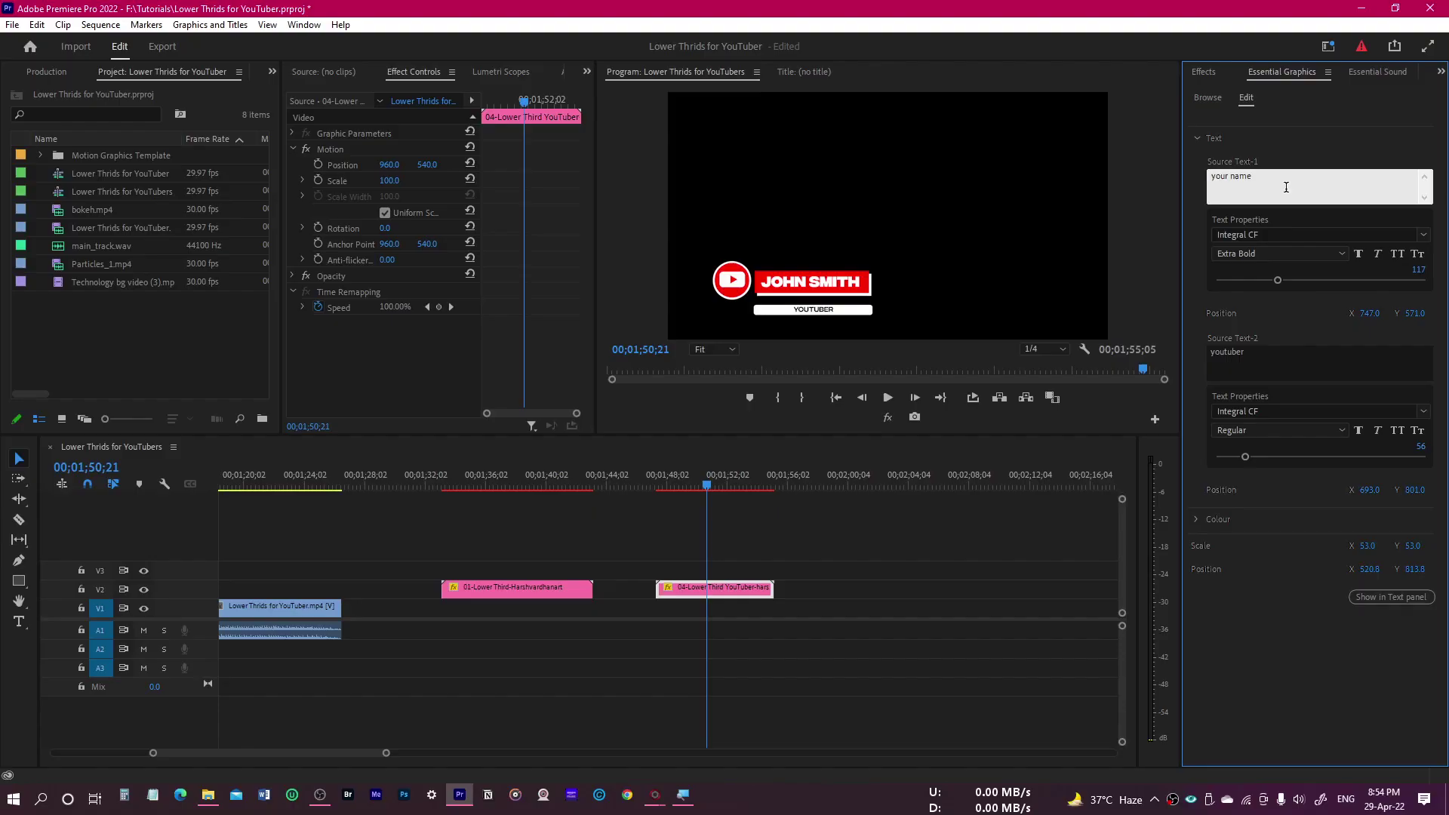
{"action": "left_click", "coordinate": [1301, 211]}
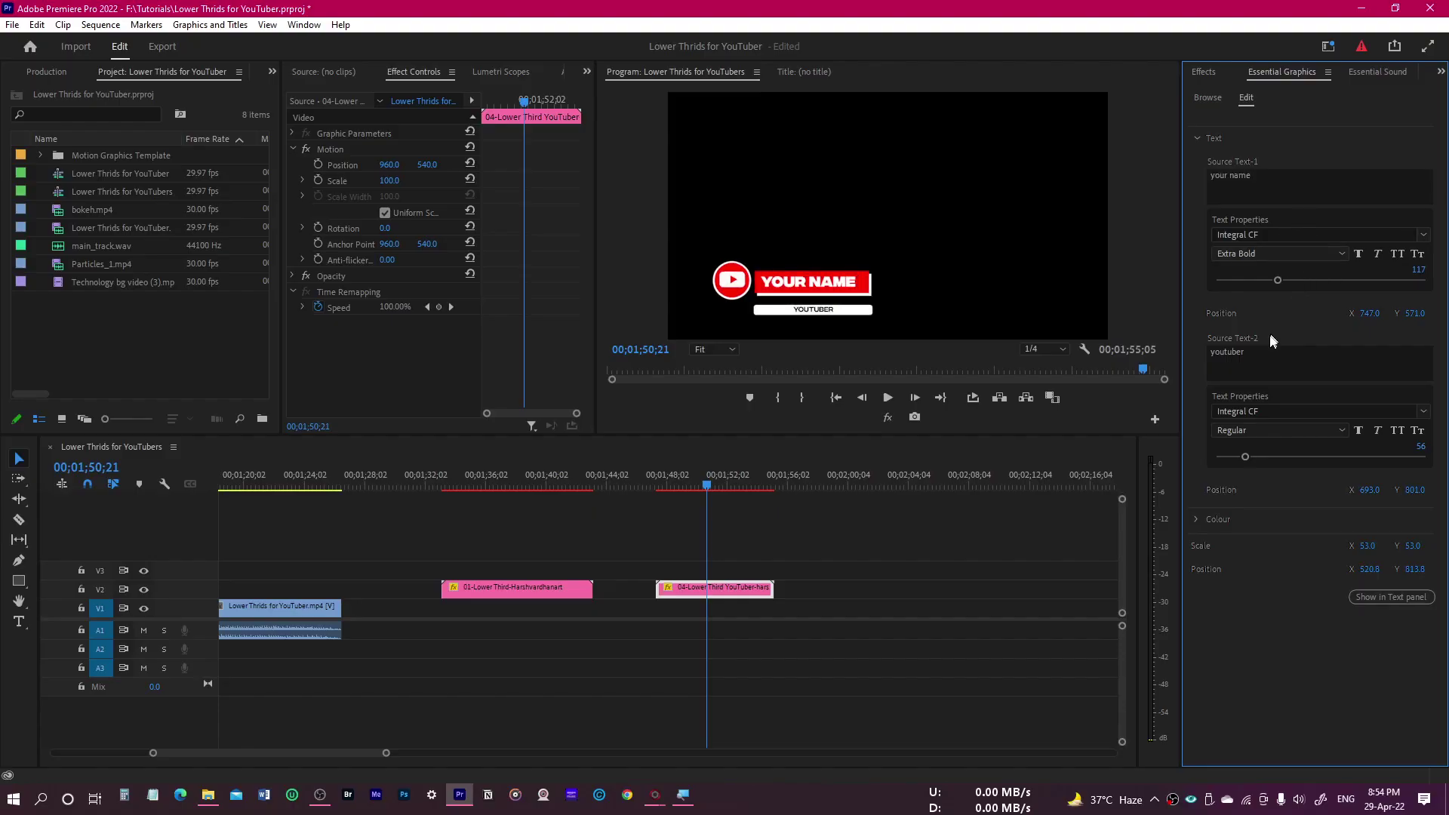
{"action": "left_click", "coordinate": [1249, 361]}
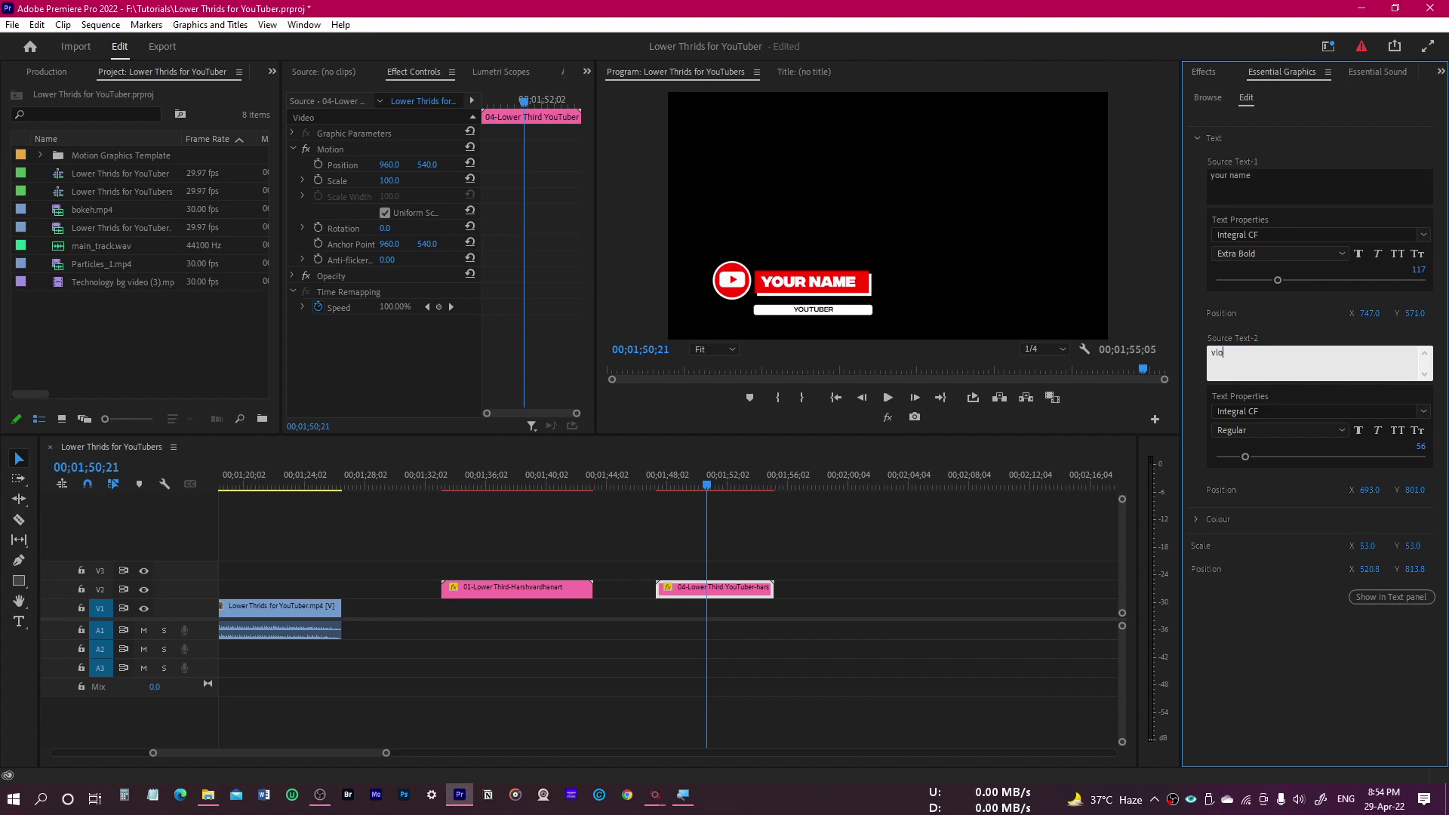
{"action": "left_click", "coordinate": [1270, 325]}
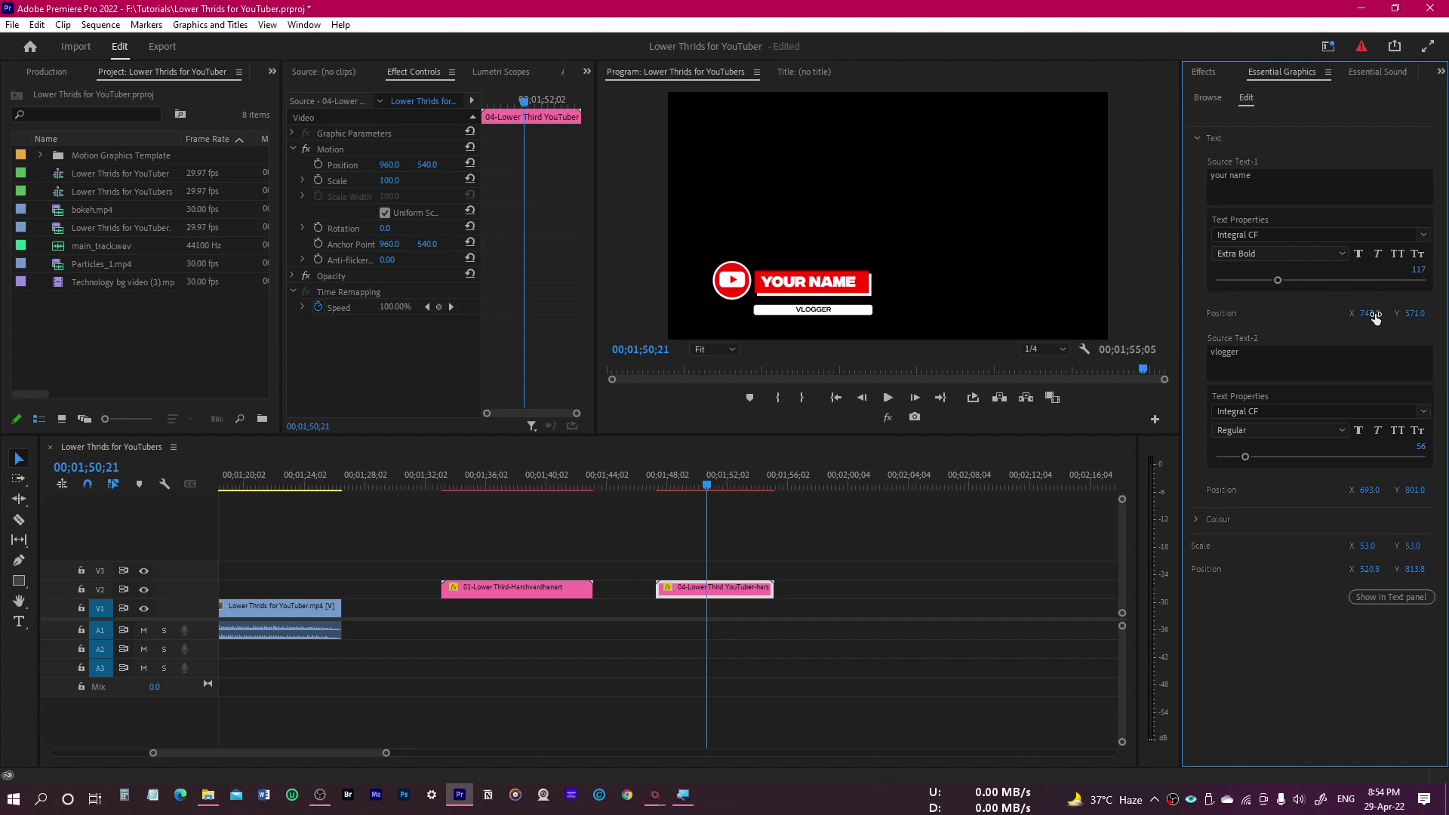
Set the Box-1 colour of the second lower third to green 099C0D
{"action": "left_click", "coordinate": [1202, 519]}
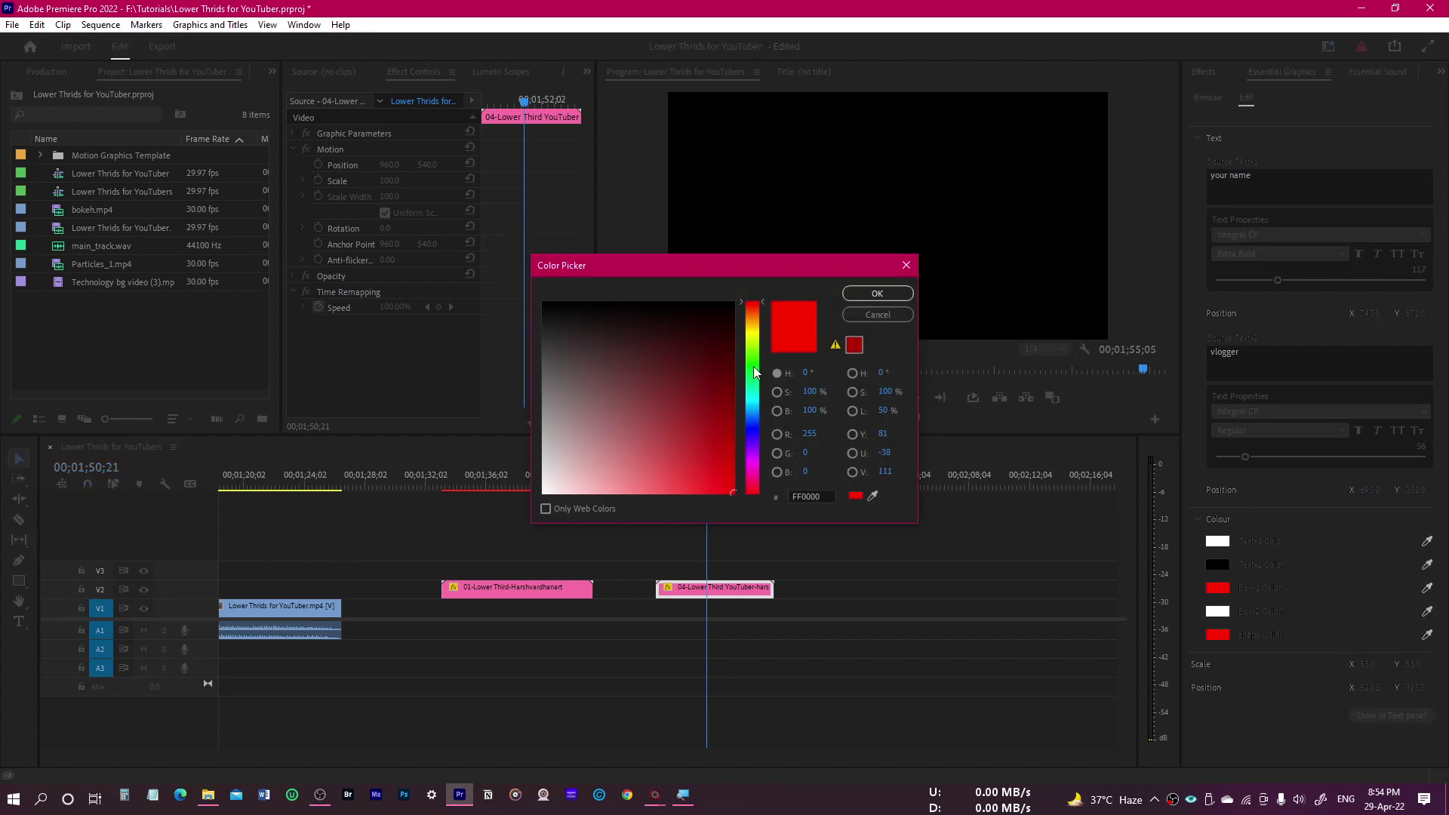
{"action": "left_click", "coordinate": [753, 367]}
{"action": "left_click", "coordinate": [724, 419]}
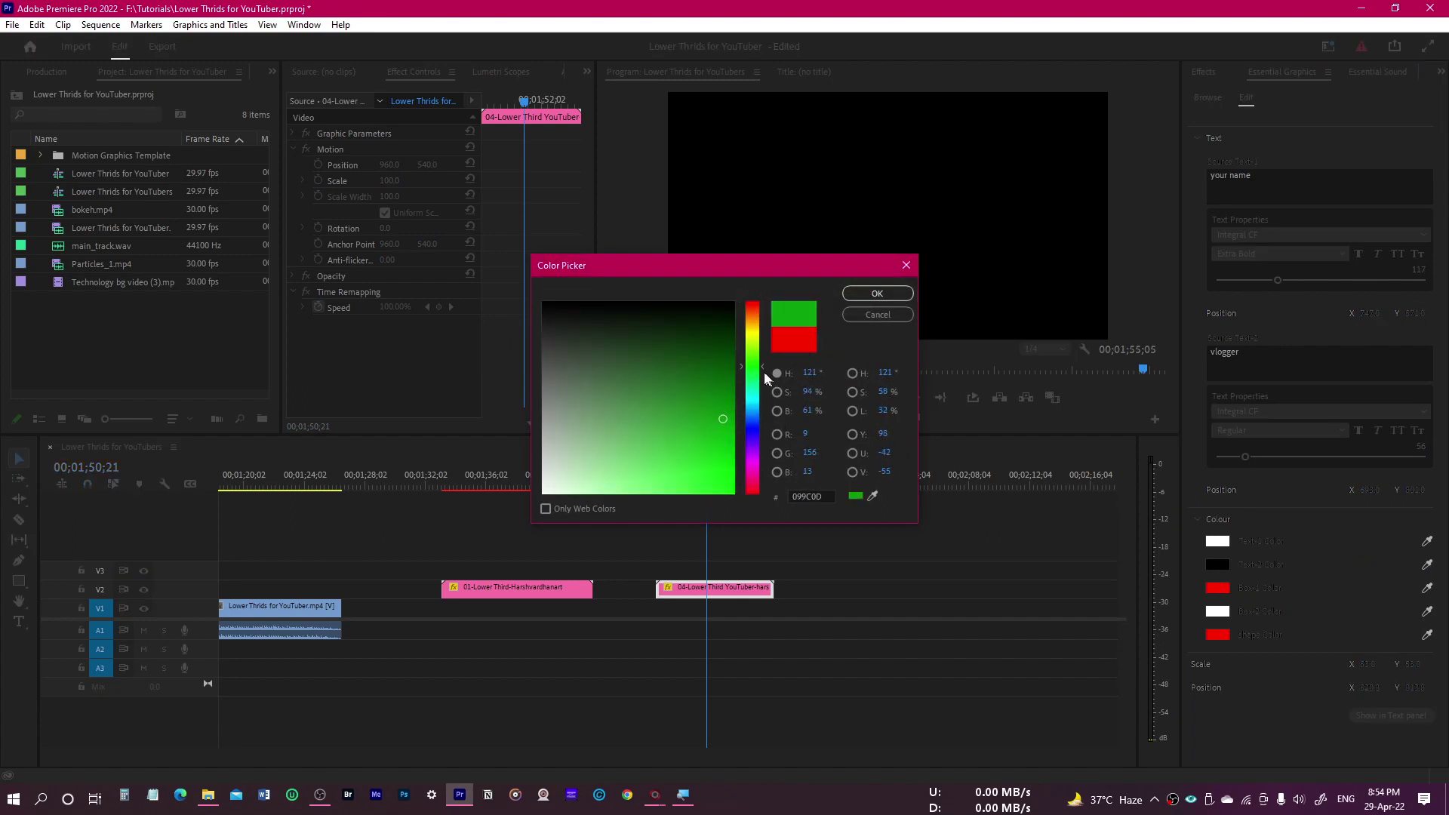
{"action": "left_click", "coordinate": [756, 346]}
{"action": "left_click", "coordinate": [861, 292]}
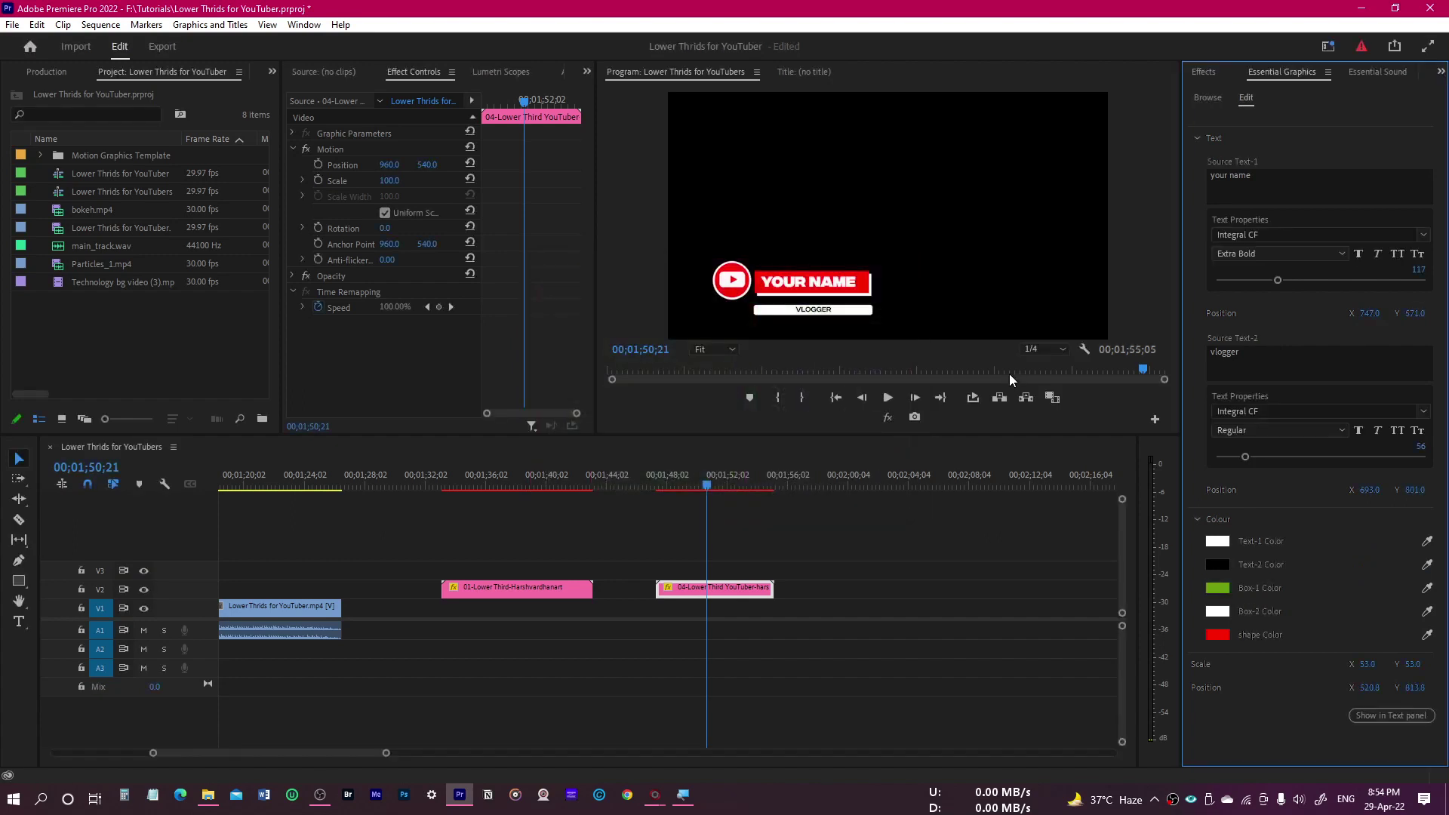
Change the circular icon shape colour to yellow-green CCFF00
{"action": "left_click", "coordinate": [1217, 638]}
{"action": "left_click", "coordinate": [758, 345]}
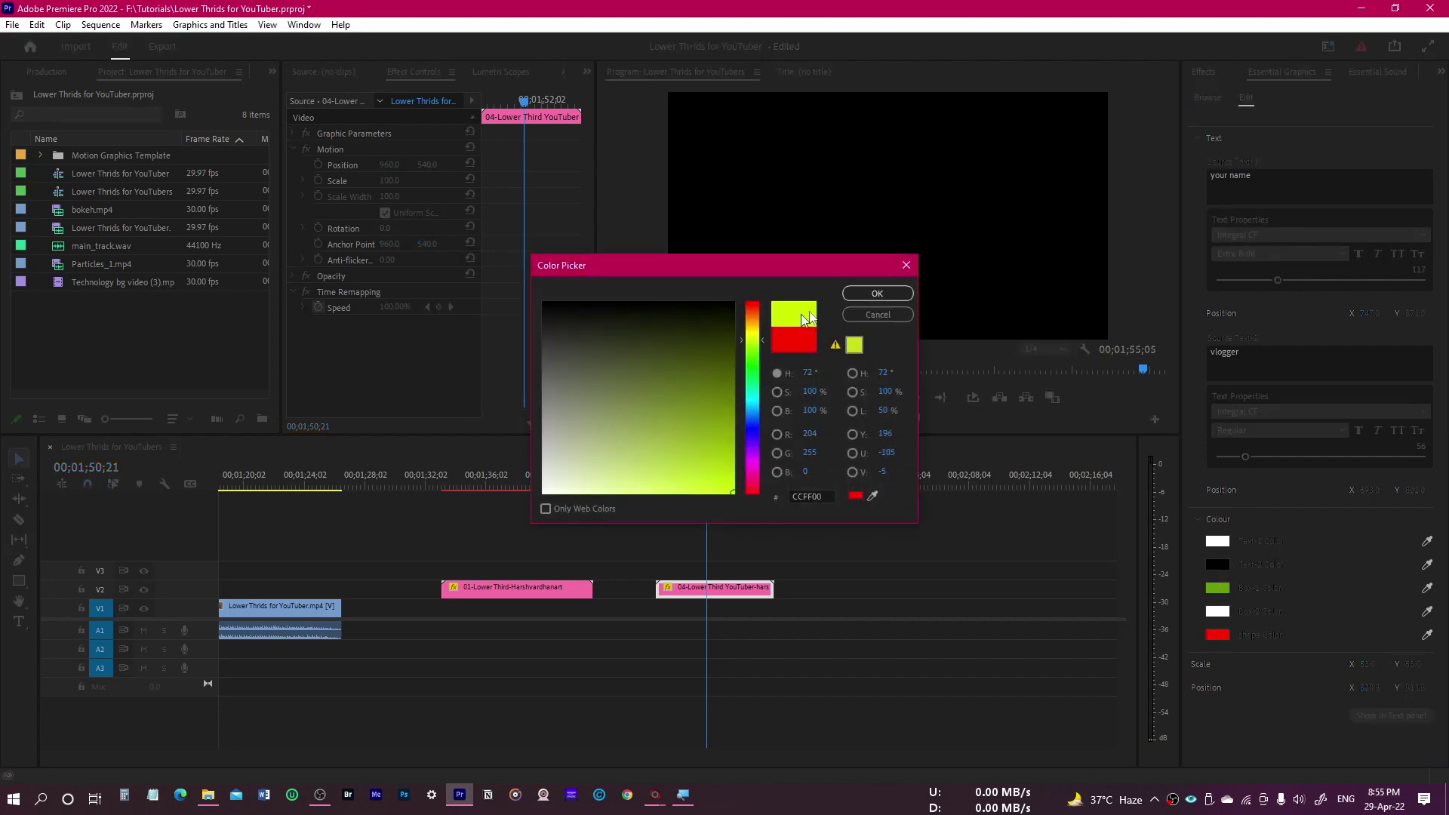
{"action": "left_click", "coordinate": [862, 294]}
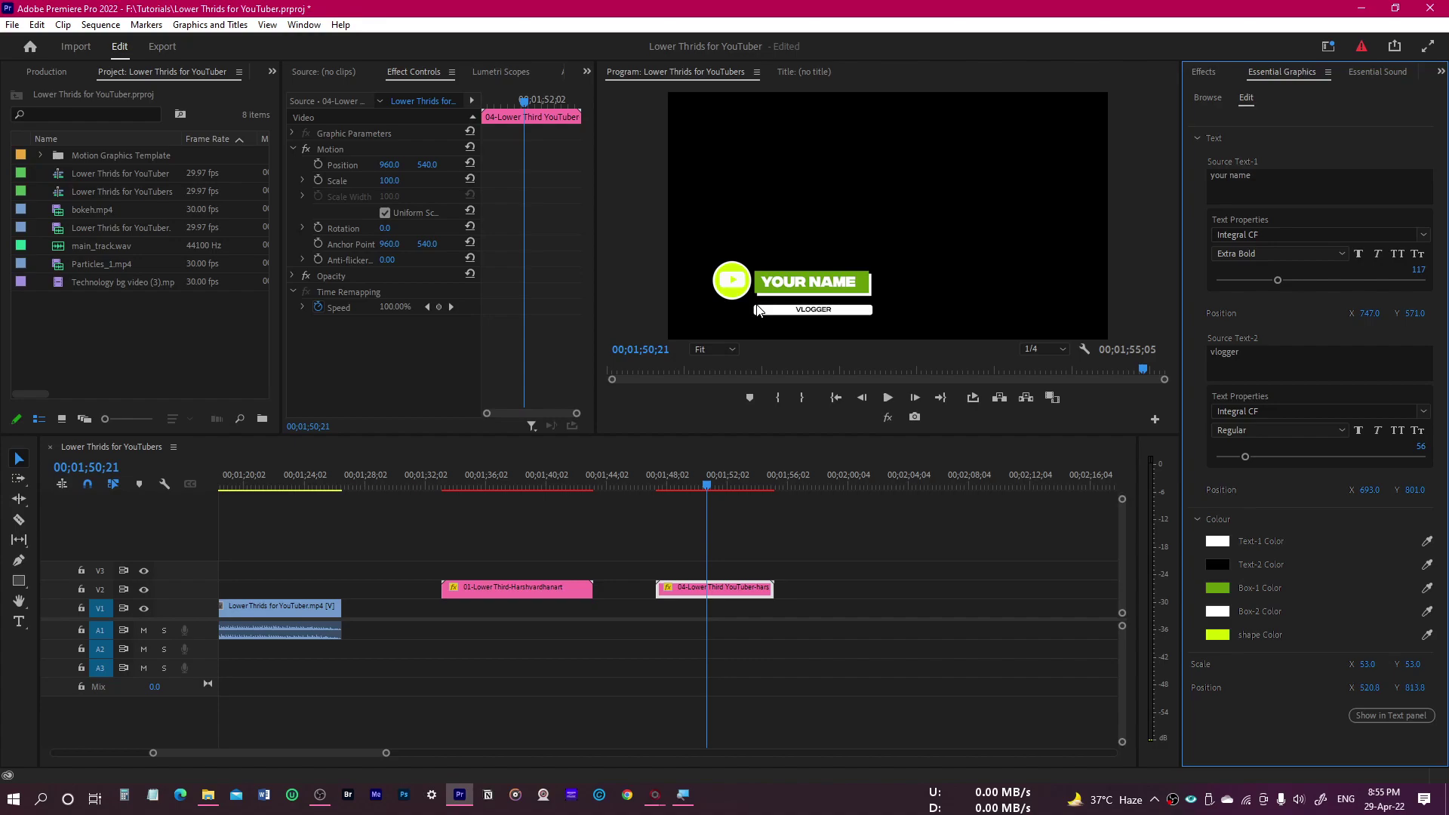